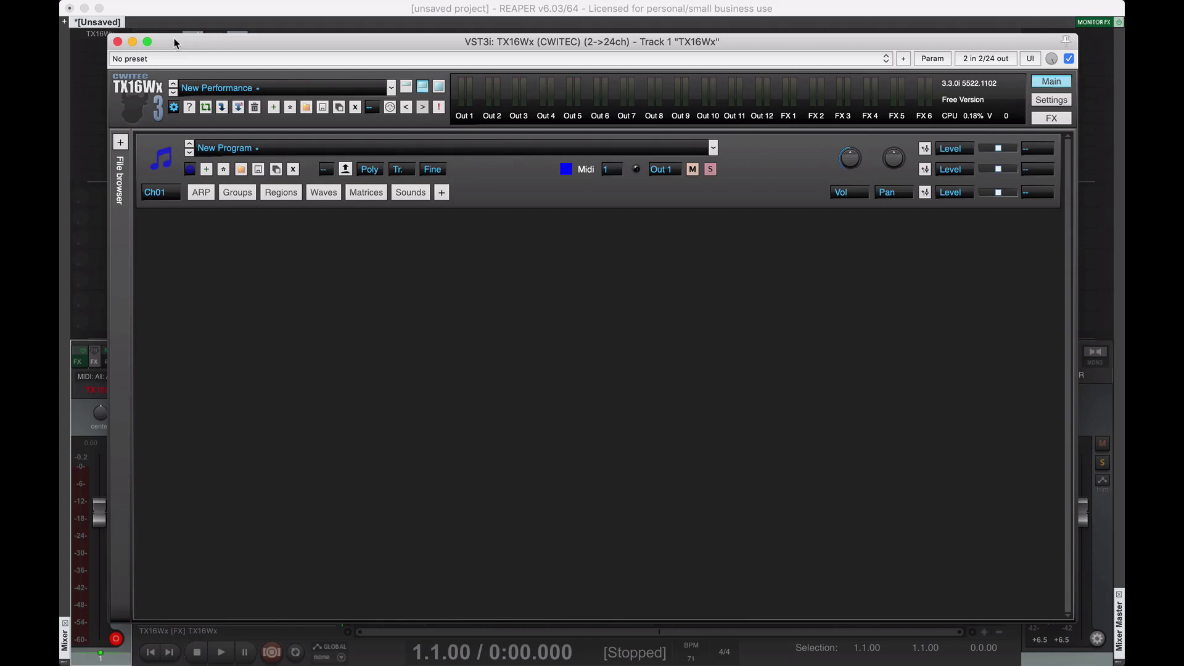
# Step: Close the sampler window and move the RS5k manager window up and left
pyautogui.press('Escape')
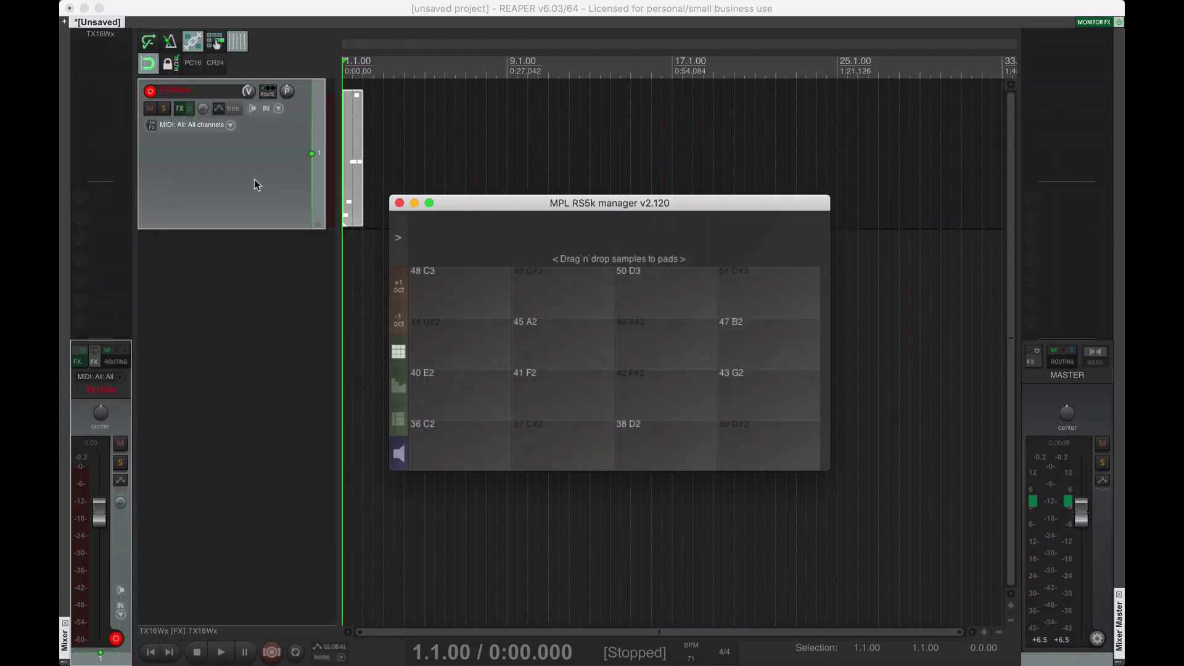
pyautogui.moveTo(524, 203); pyautogui.dragTo(497, 183)
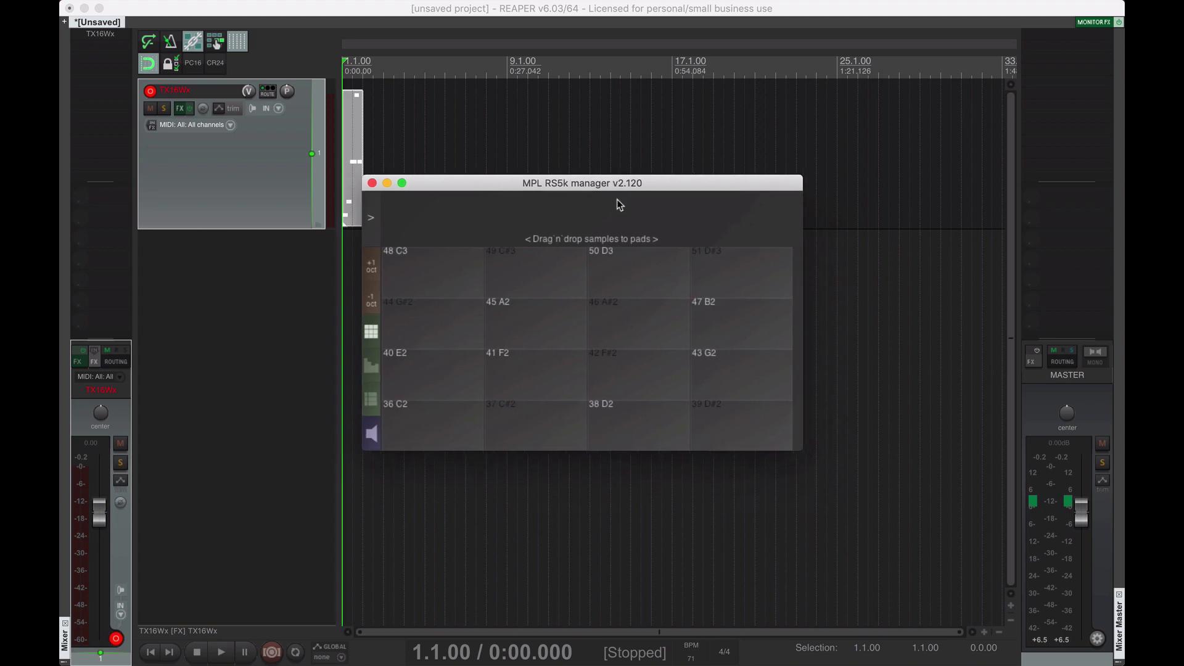
pyautogui.moveTo(423, 190)
pyautogui.mouseDown()
pyautogui.moveTo(465, 210)
pyautogui.moveTo(444, 188)
pyautogui.mouseUp()
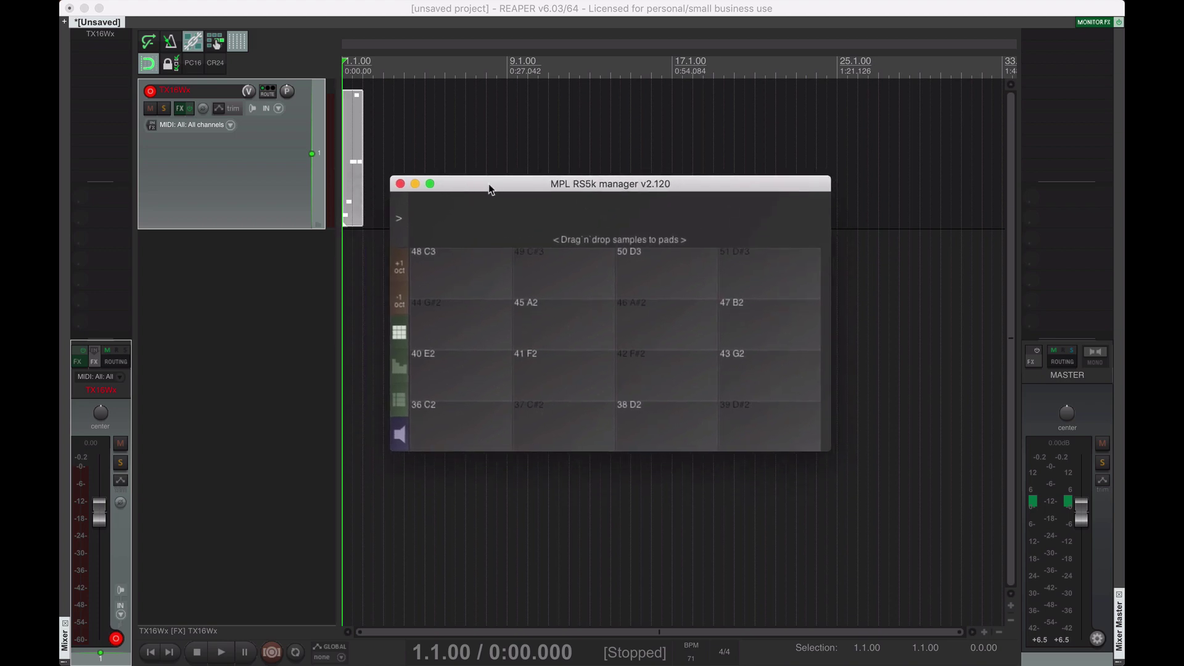
pyautogui.click(223, 160)
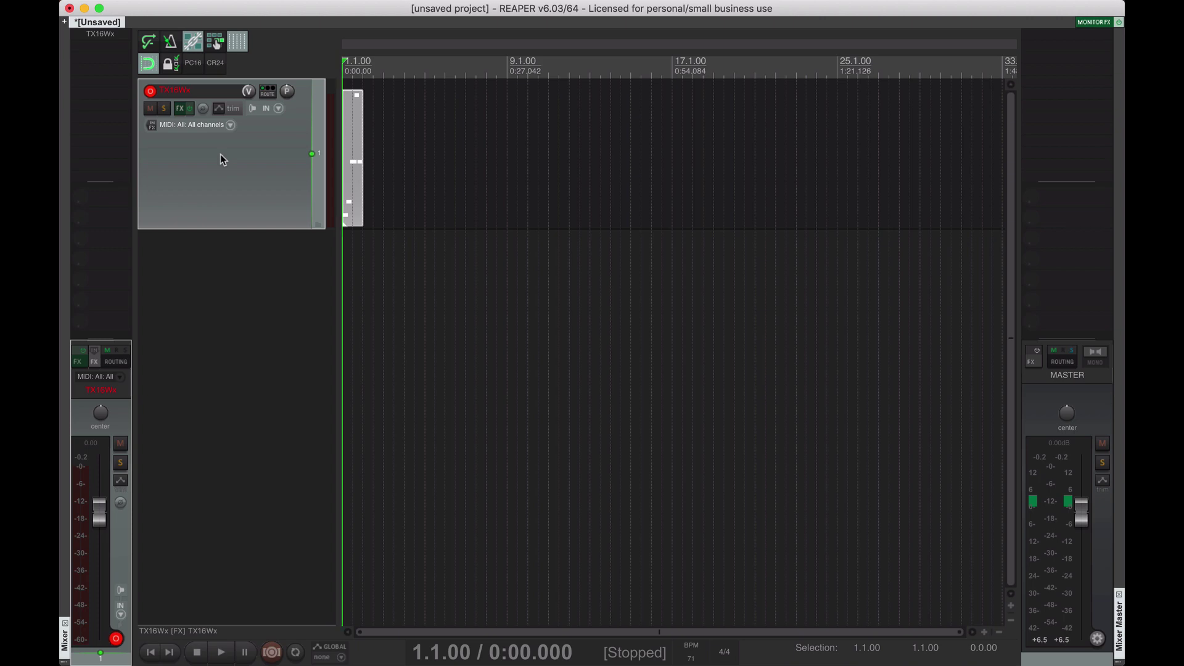
# Step: Bring up the TX16Wx plugin window and position it to the right
pyautogui.click(111, 36)
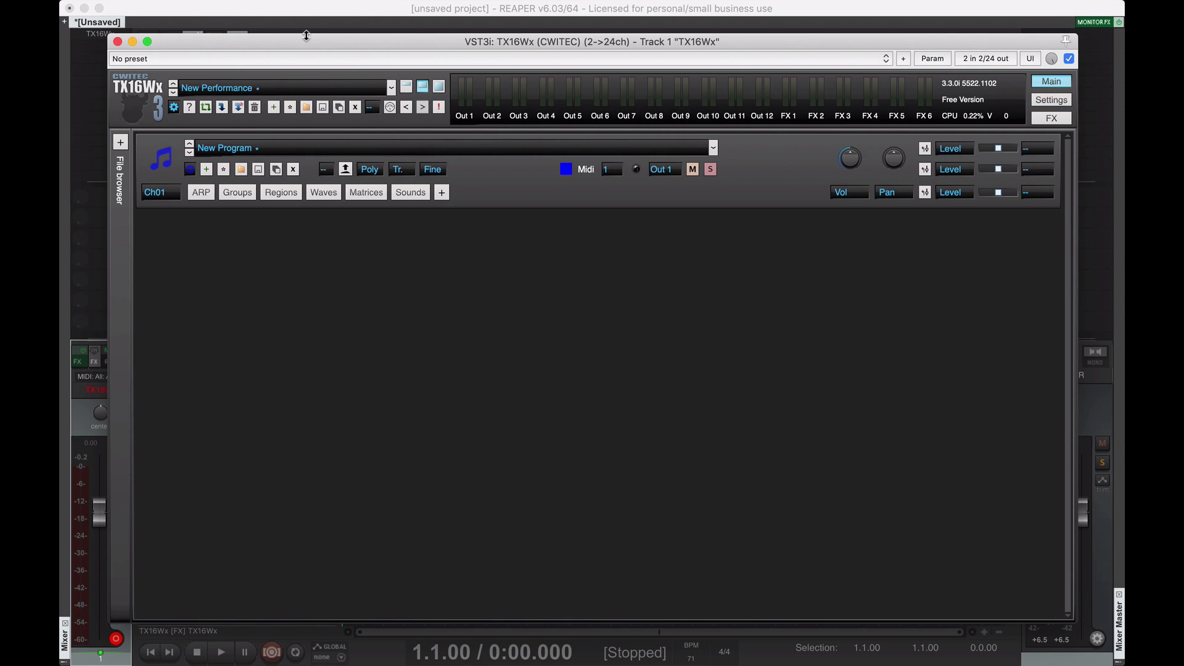
pyautogui.moveTo(332, 46); pyautogui.dragTo(356, 48)
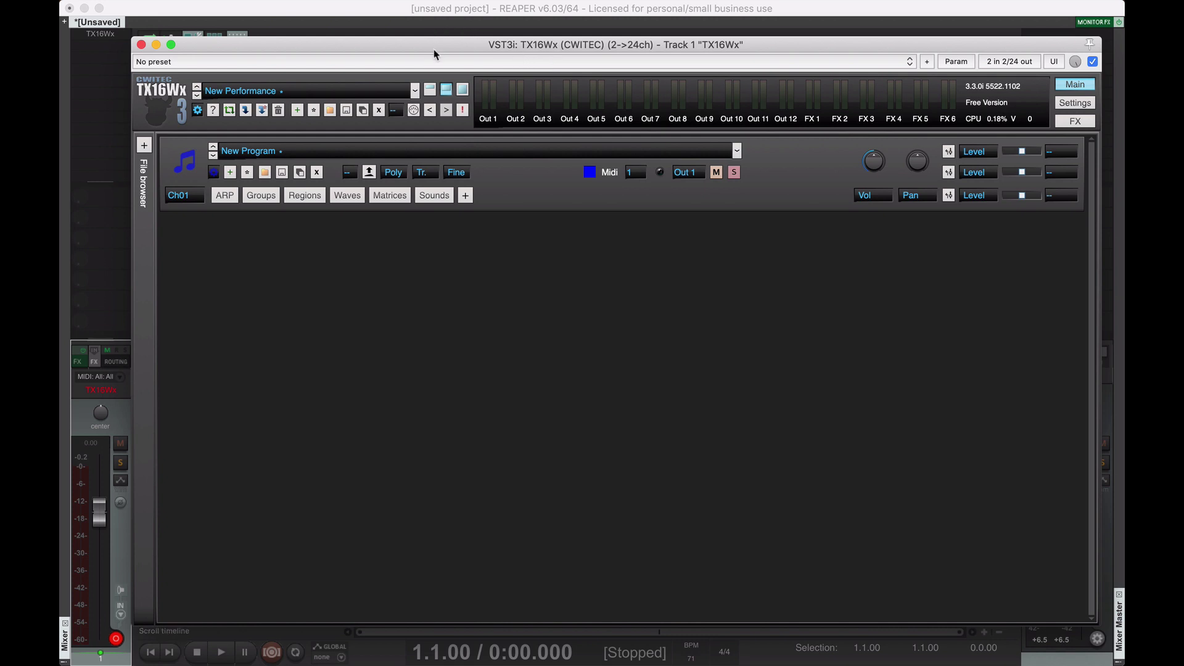
pyautogui.moveTo(434, 51); pyautogui.dragTo(438, 50)
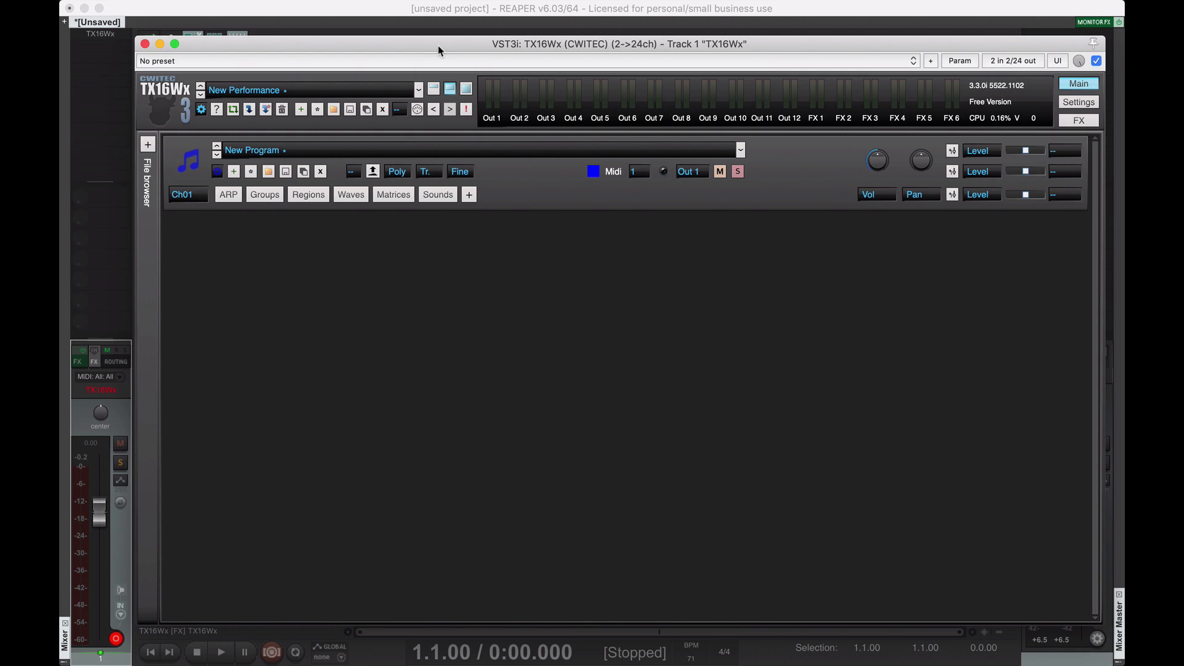
# Step: Play the project from the start to hear the current sound
pyautogui.click(409, 26)
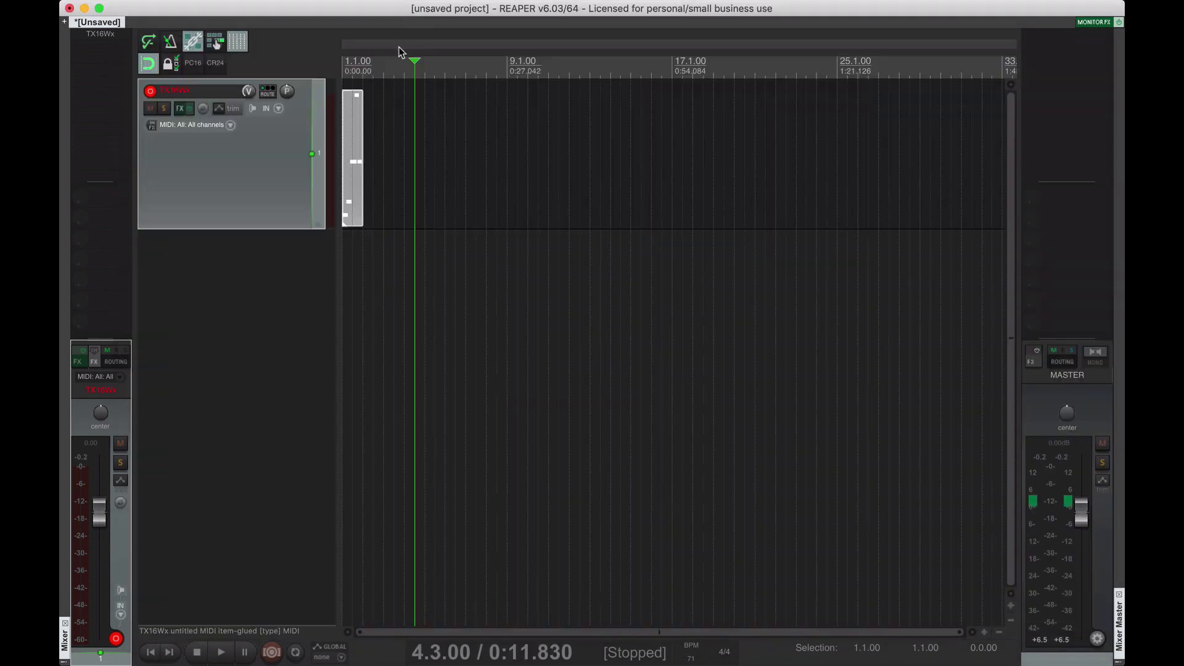
pyautogui.press('Home')
pyautogui.press('space')
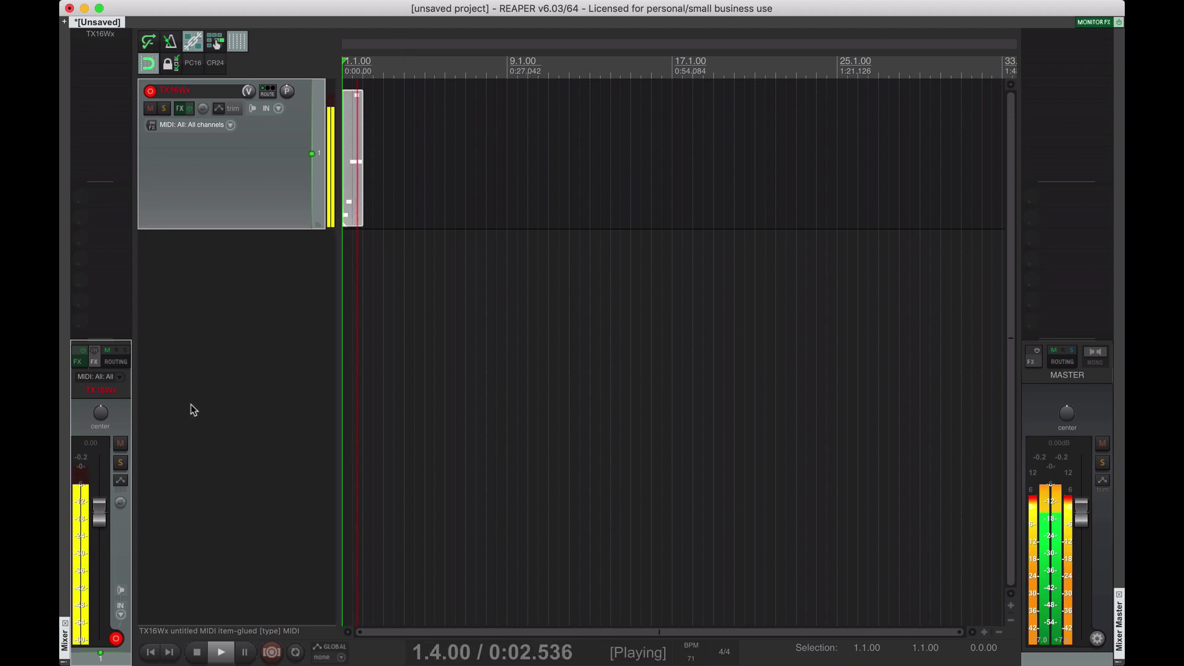
pyautogui.press('space')
pyautogui.press('space')
pyautogui.press('space')
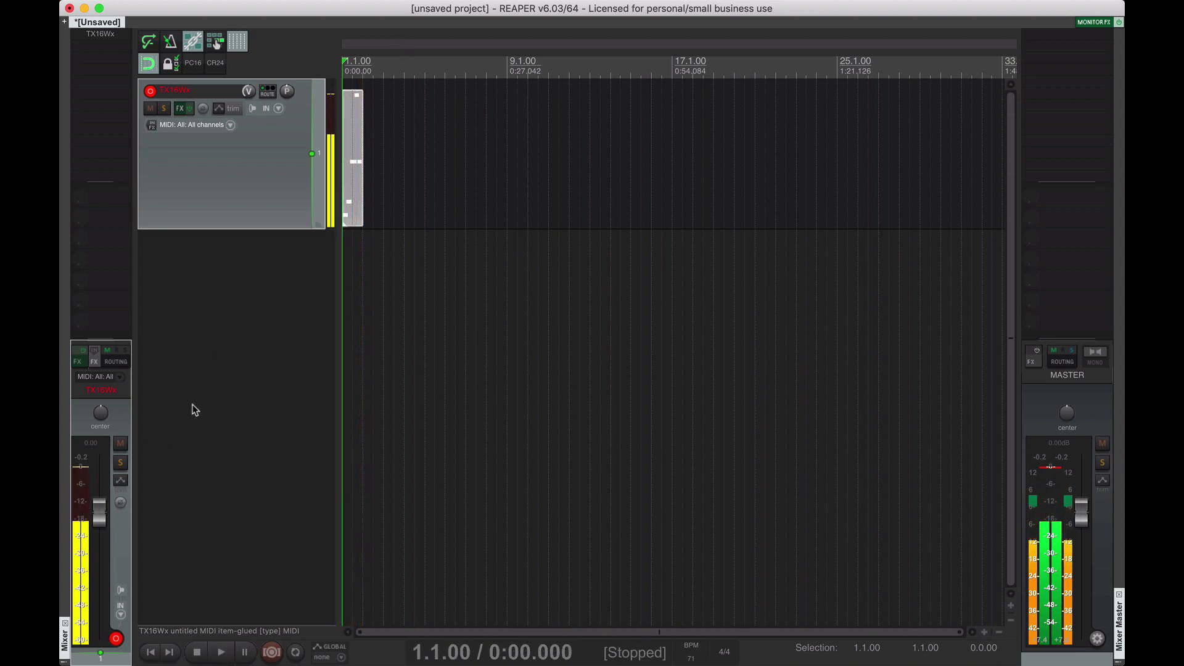
# Step: Reopen TX16Wx and check its preset list and file browser panel, leaving both unchanged
pyautogui.click(114, 37)
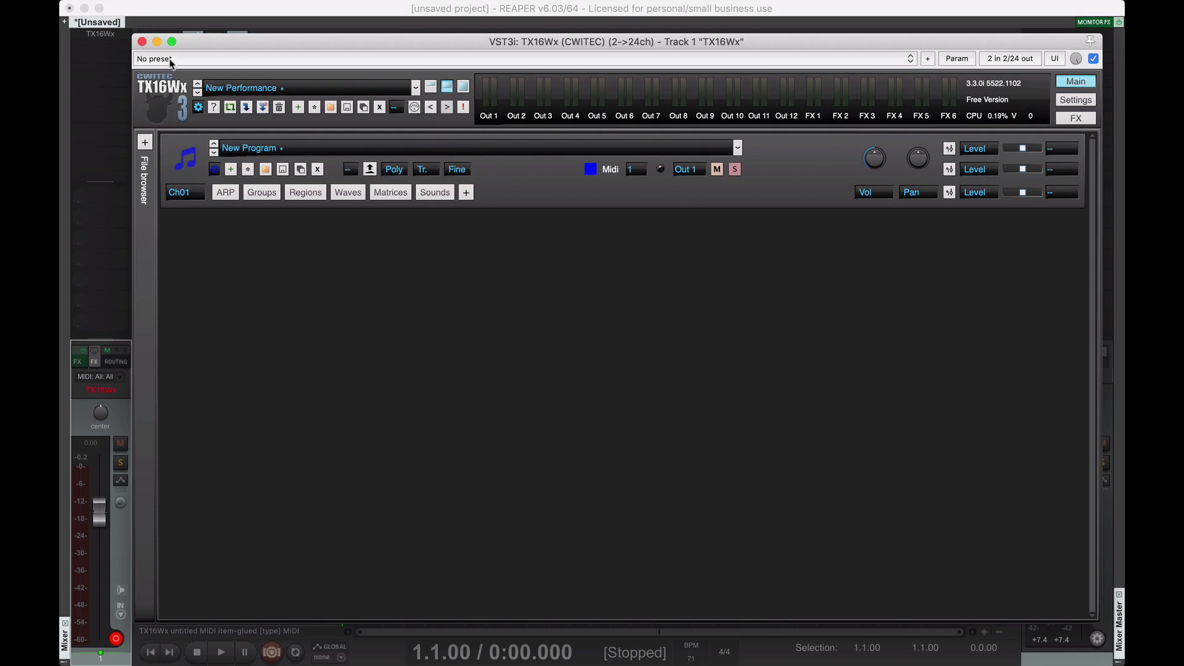
pyautogui.click(221, 59)
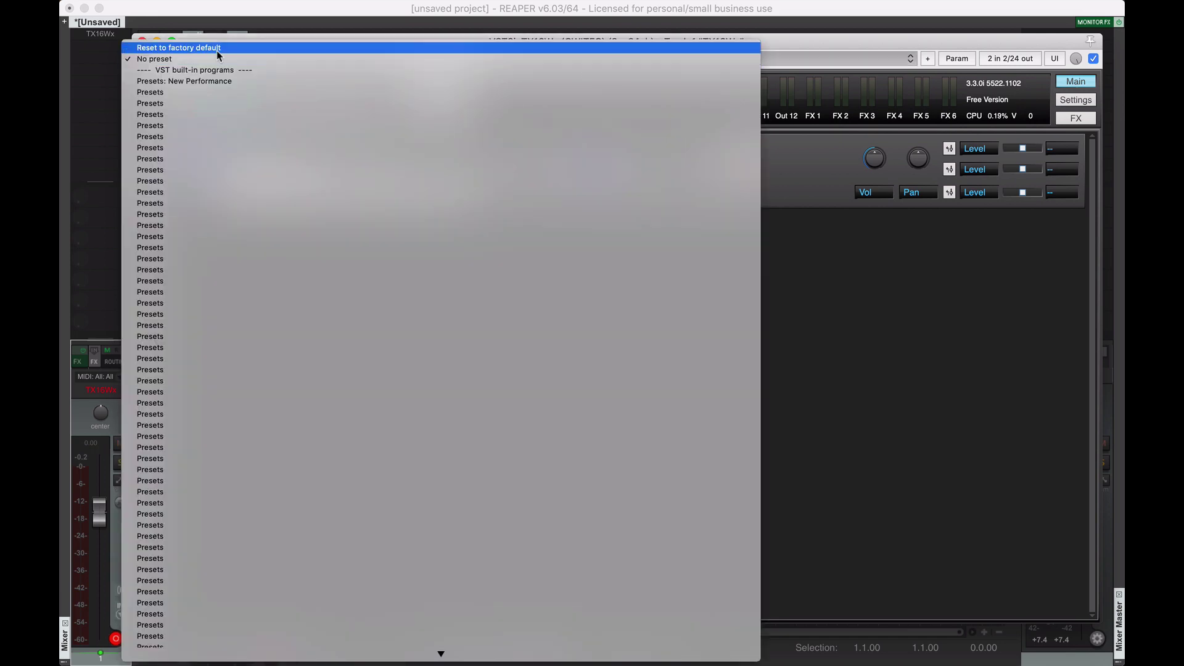
pyautogui.click(217, 50)
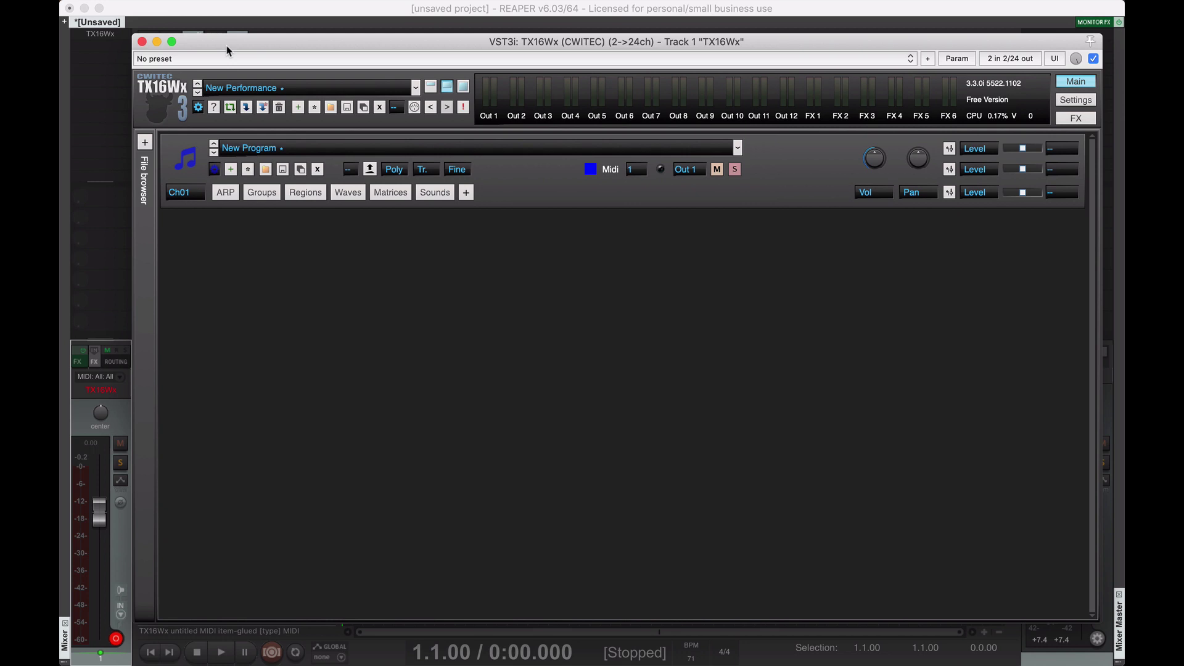
pyautogui.moveTo(227, 47); pyautogui.dragTo(235, 47)
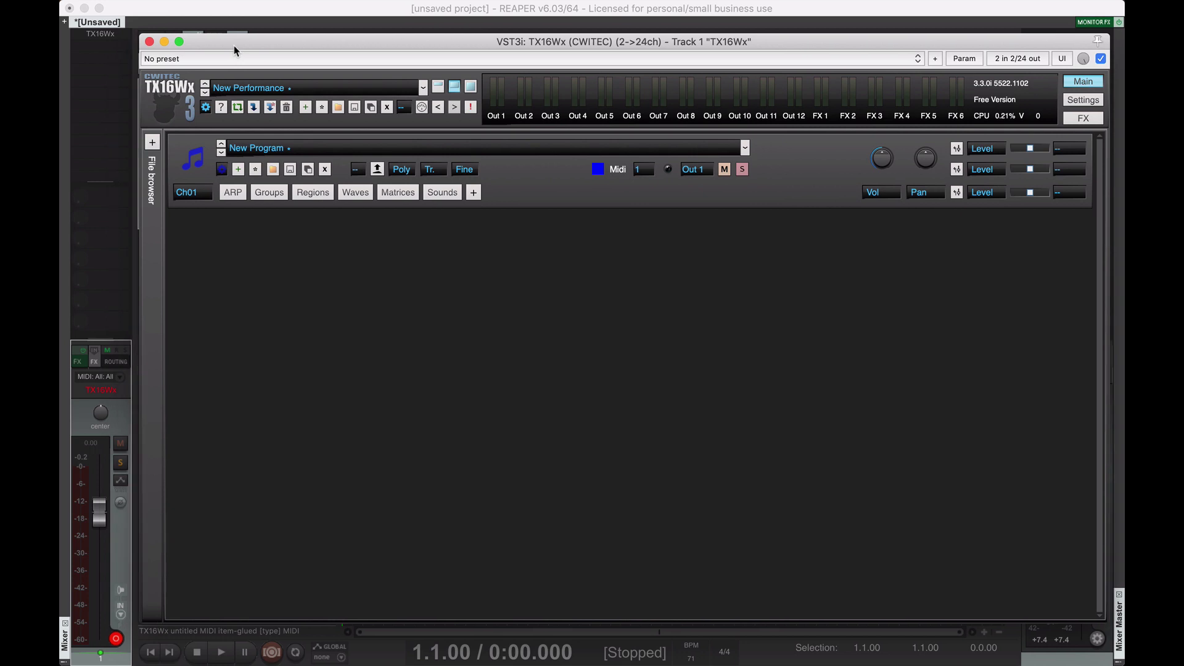
pyautogui.click(152, 142)
pyautogui.click(153, 143)
pyautogui.click(152, 143)
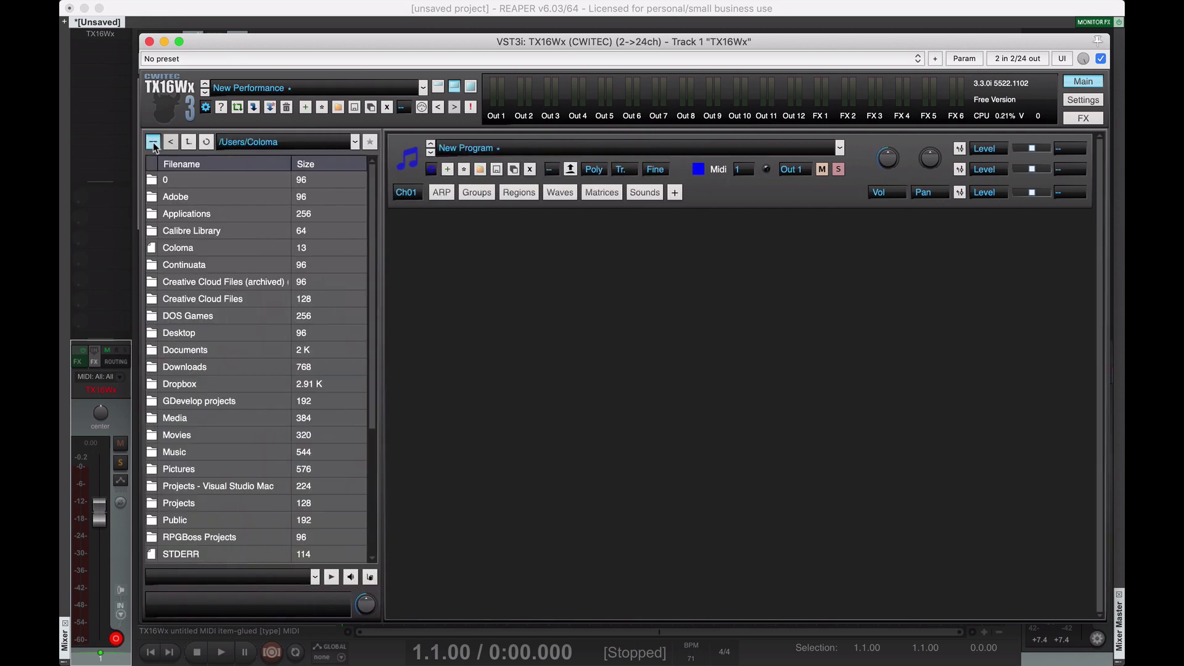
pyautogui.click(152, 143)
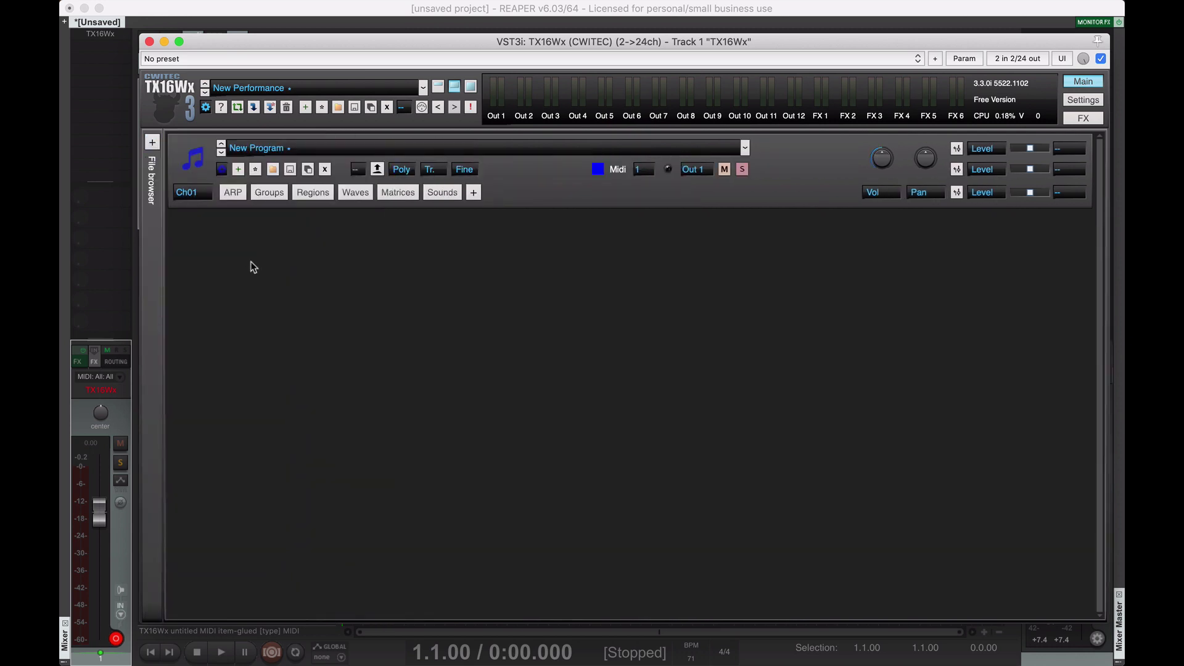
# Step: Select 808-kick-081.wav in the Media Explorer and reopen TX16Wx from the track FX menu
pyautogui.press('super+alt+x')
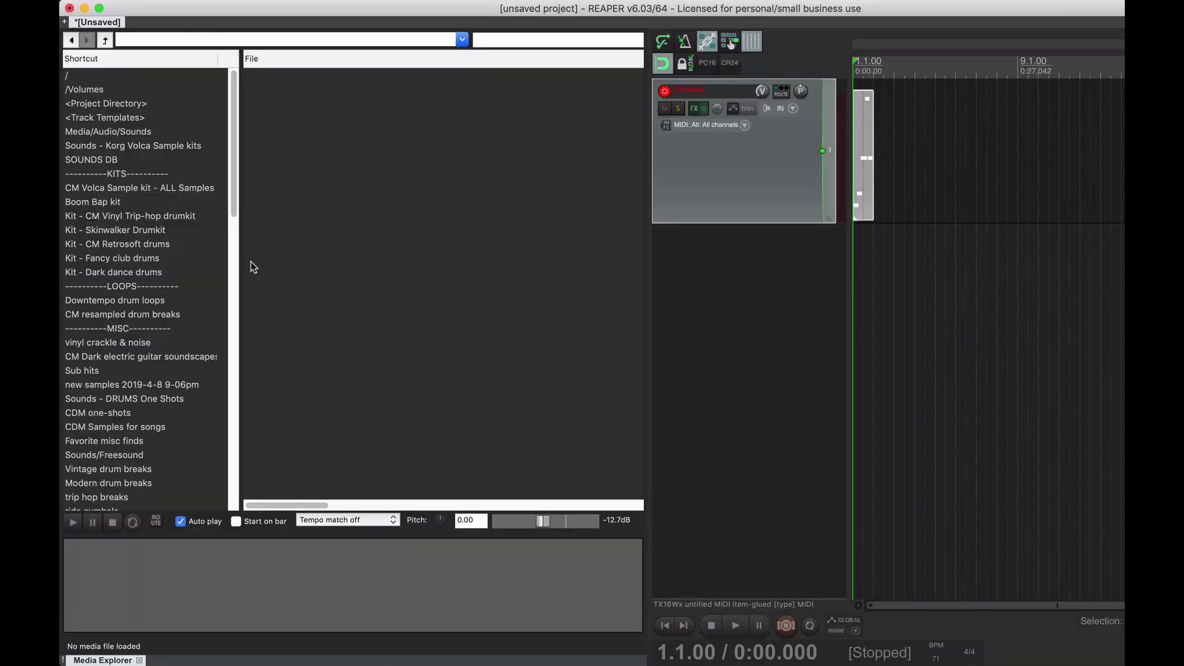
pyautogui.hscroll(10, 462, 267)
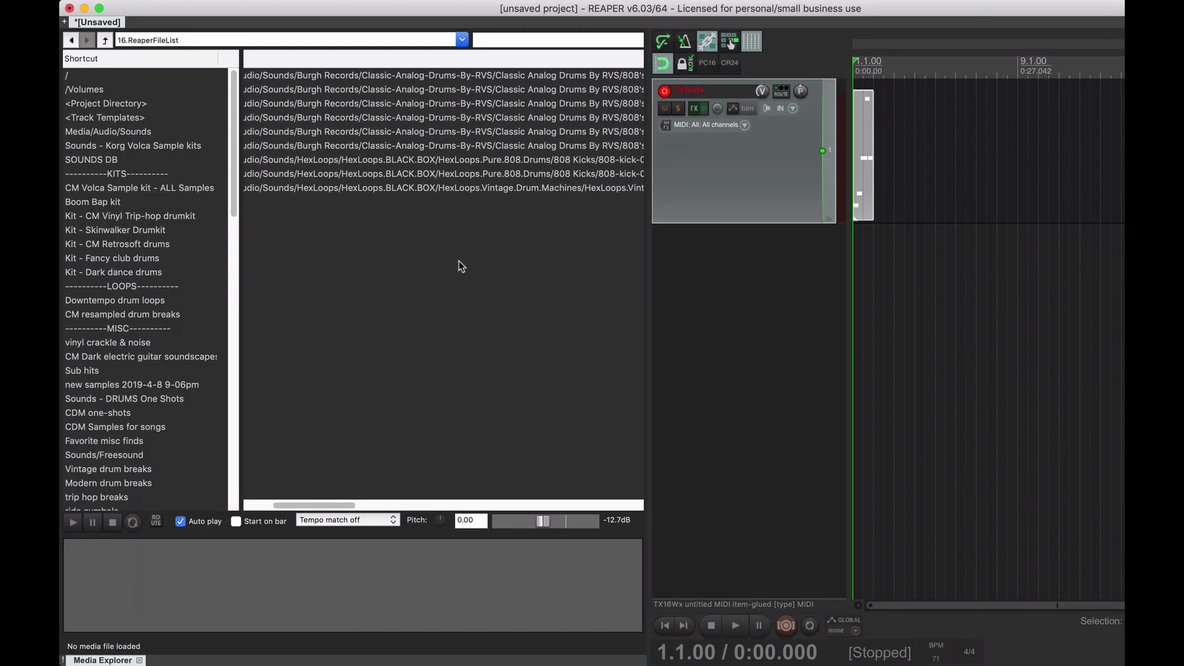
pyautogui.click(467, 175)
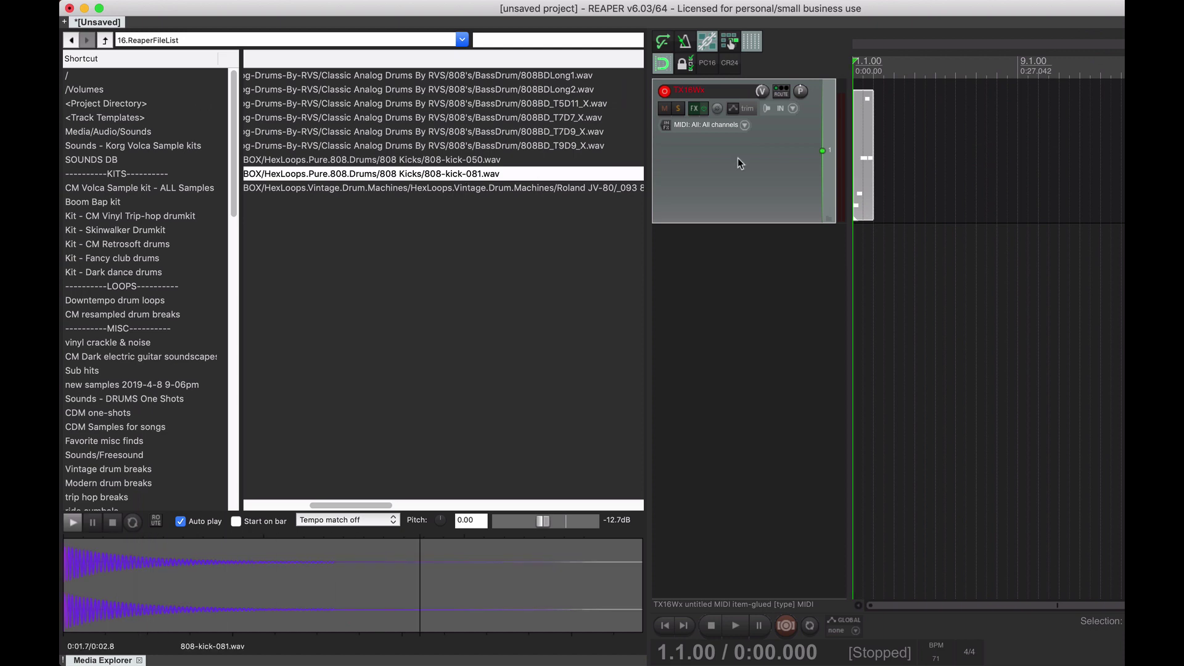
pyautogui.rightClick(694, 109)
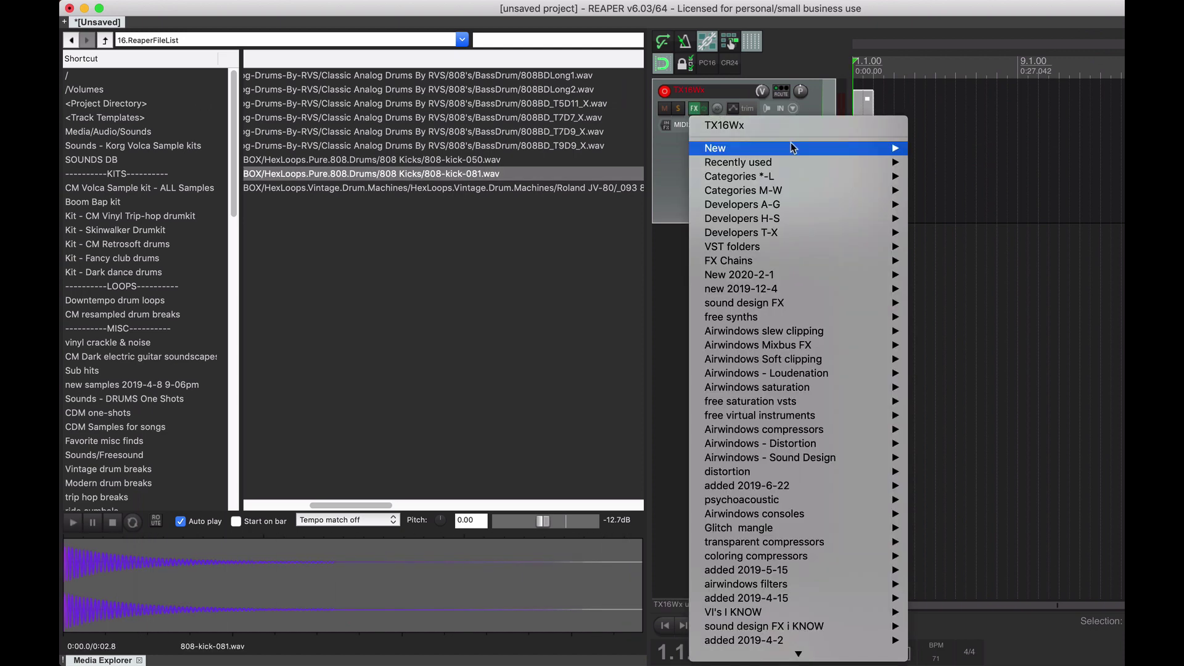
pyautogui.click(794, 125)
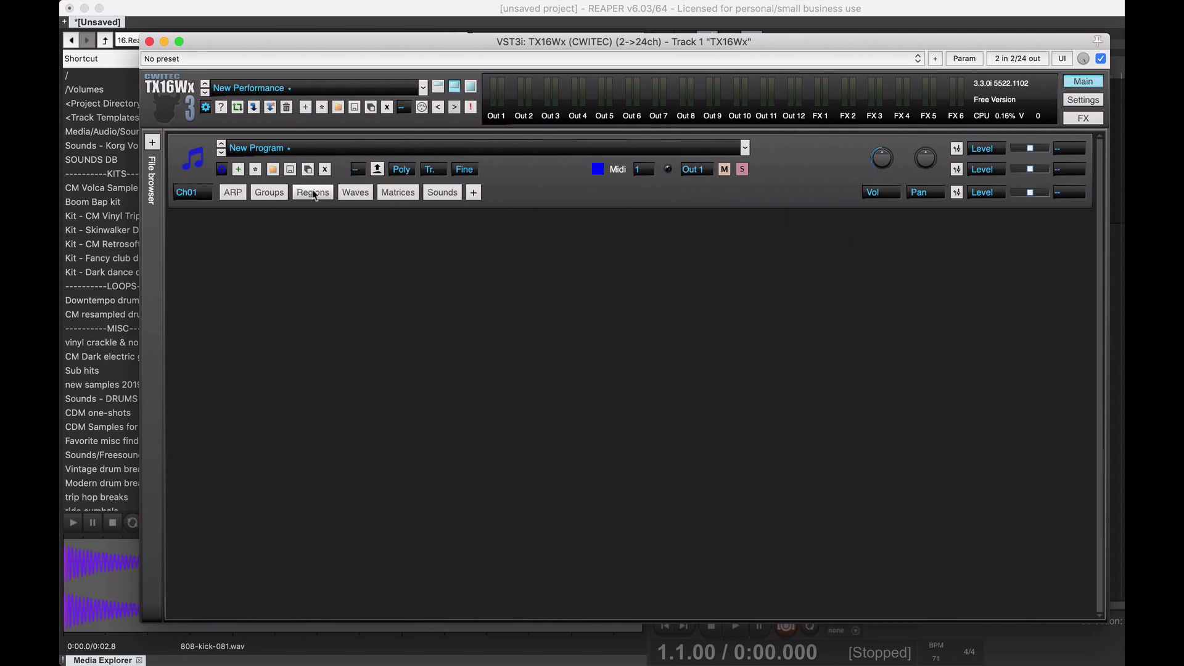
# Step: Drop 808-kick-081.wav onto the Regions key map and stretch the region over G0 to B3
pyautogui.click(315, 196)
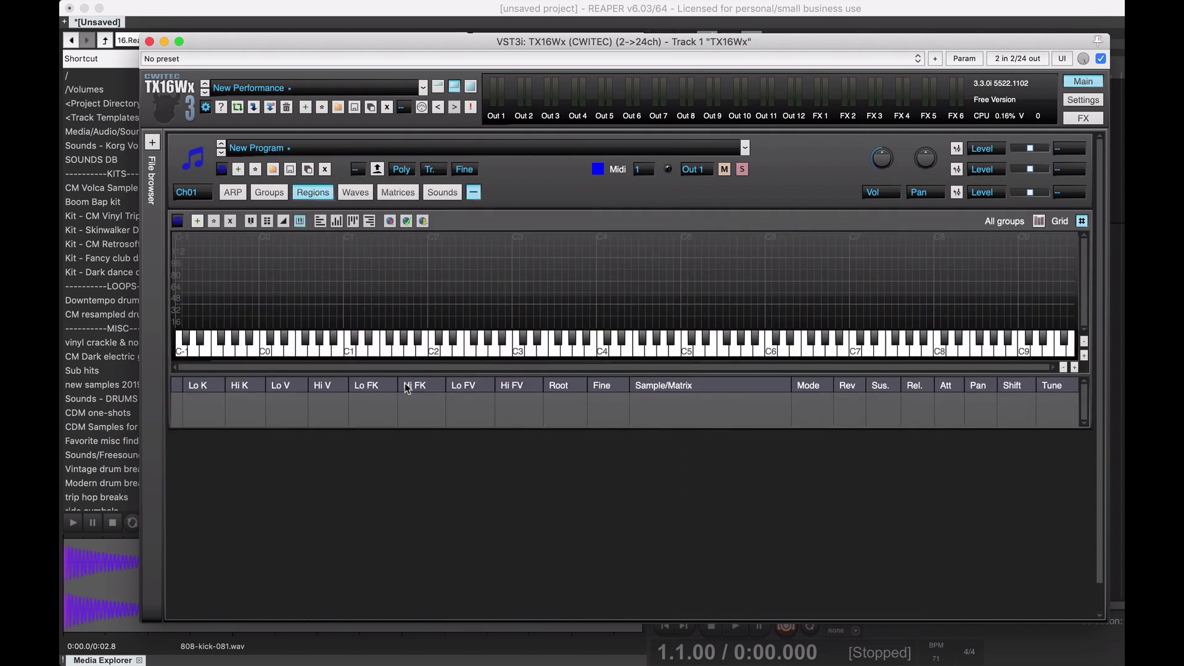
pyautogui.moveTo(418, 41); pyautogui.dragTo(586, 40)
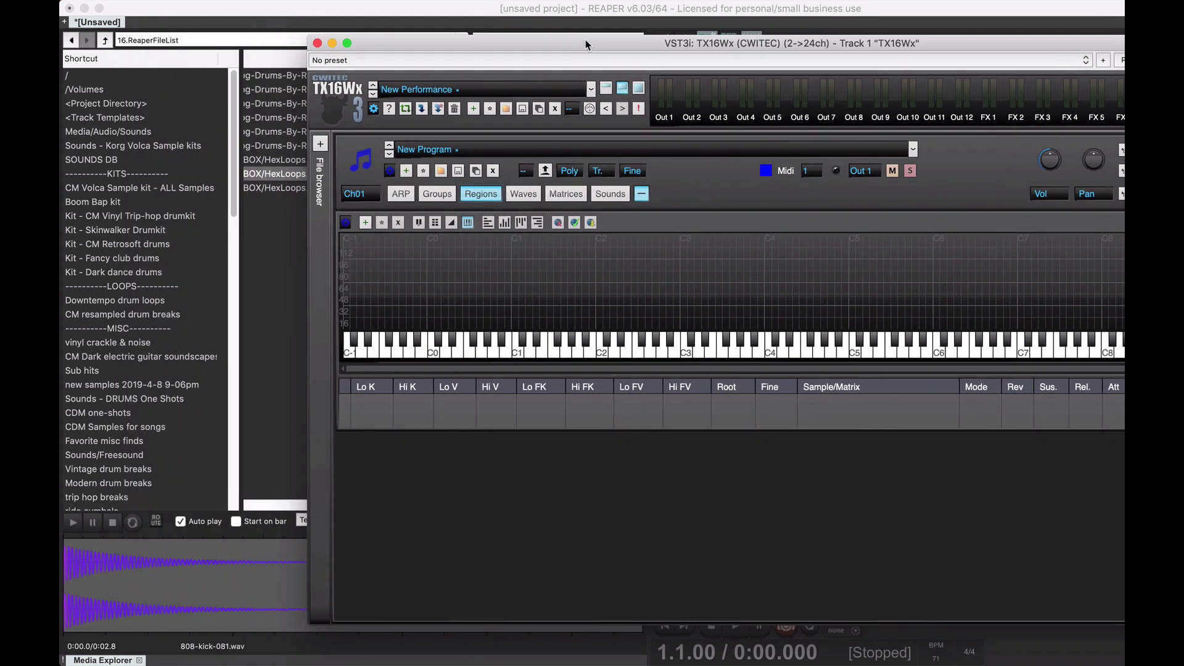
pyautogui.moveTo(288, 175); pyautogui.dragTo(635, 355)
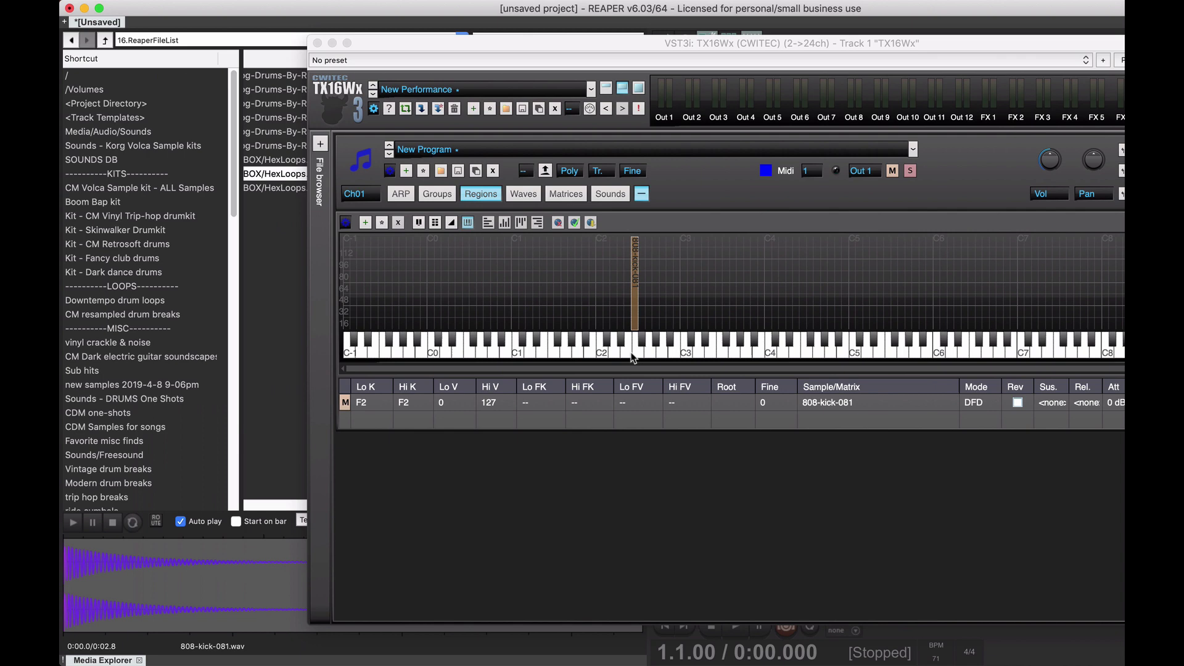
pyautogui.moveTo(632, 311); pyautogui.dragTo(777, 308)
pyautogui.moveTo(563, 309)
pyautogui.mouseDown()
pyautogui.moveTo(529, 304)
pyautogui.moveTo(581, 304)
pyautogui.mouseUp()
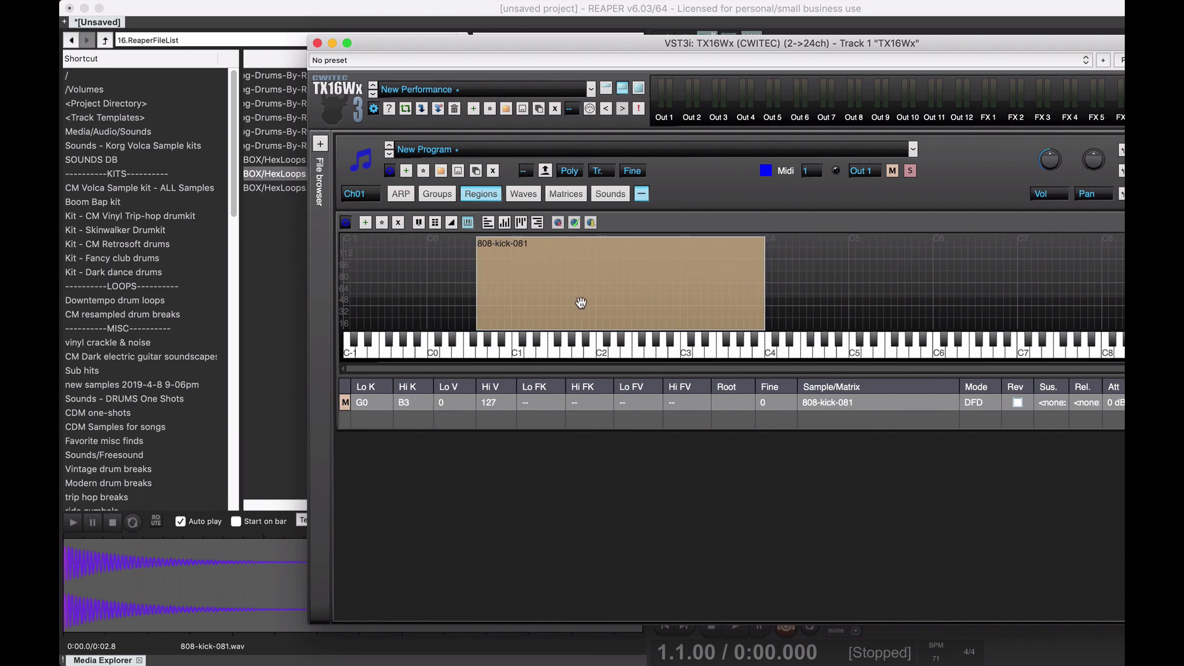
# Step: Audition the kick on several low and high keys across its range
pyautogui.click(589, 345)
pyautogui.click(647, 350)
pyautogui.click(553, 350)
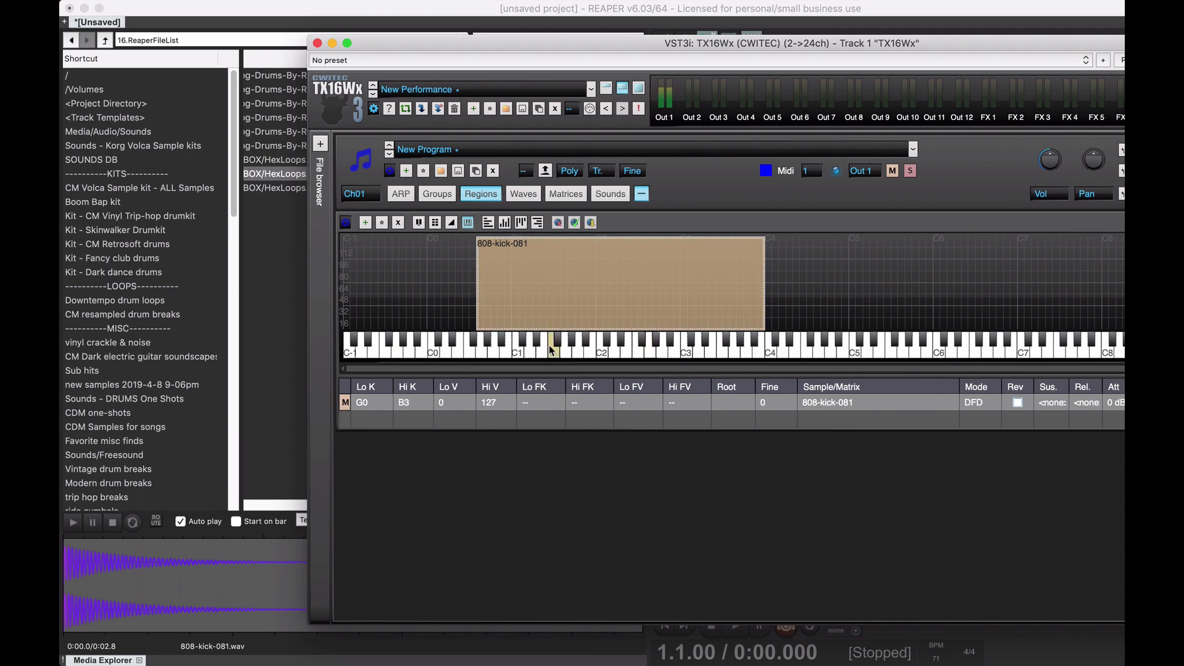
pyautogui.click(519, 355)
pyautogui.click(664, 347)
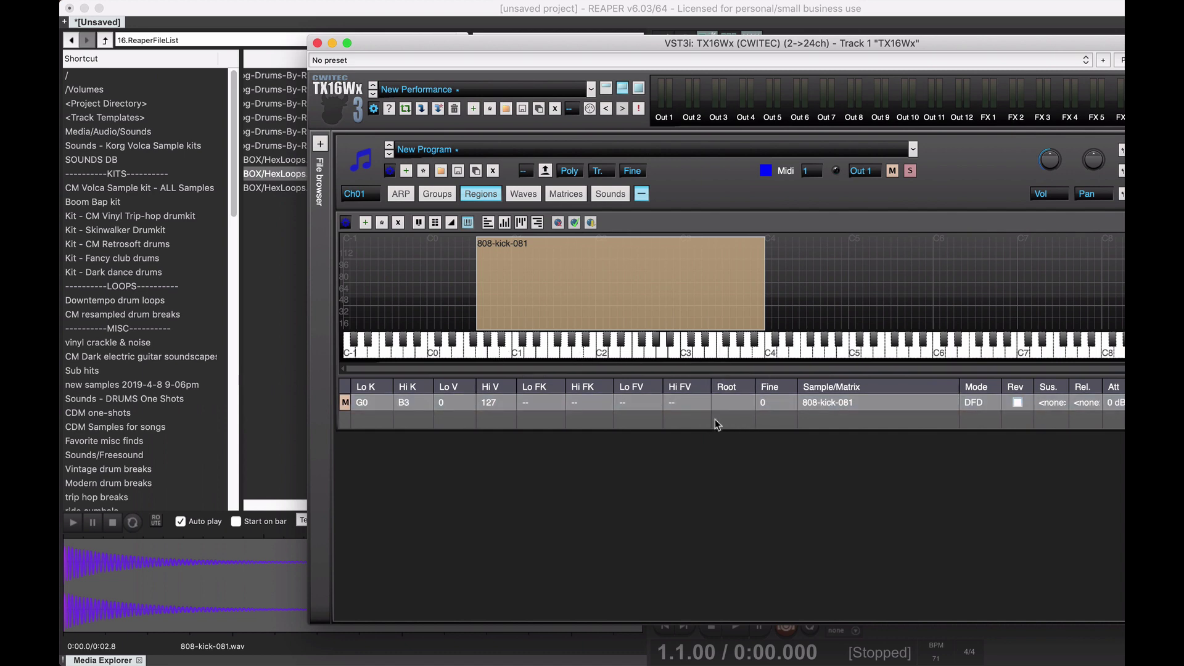
pyautogui.click(730, 402)
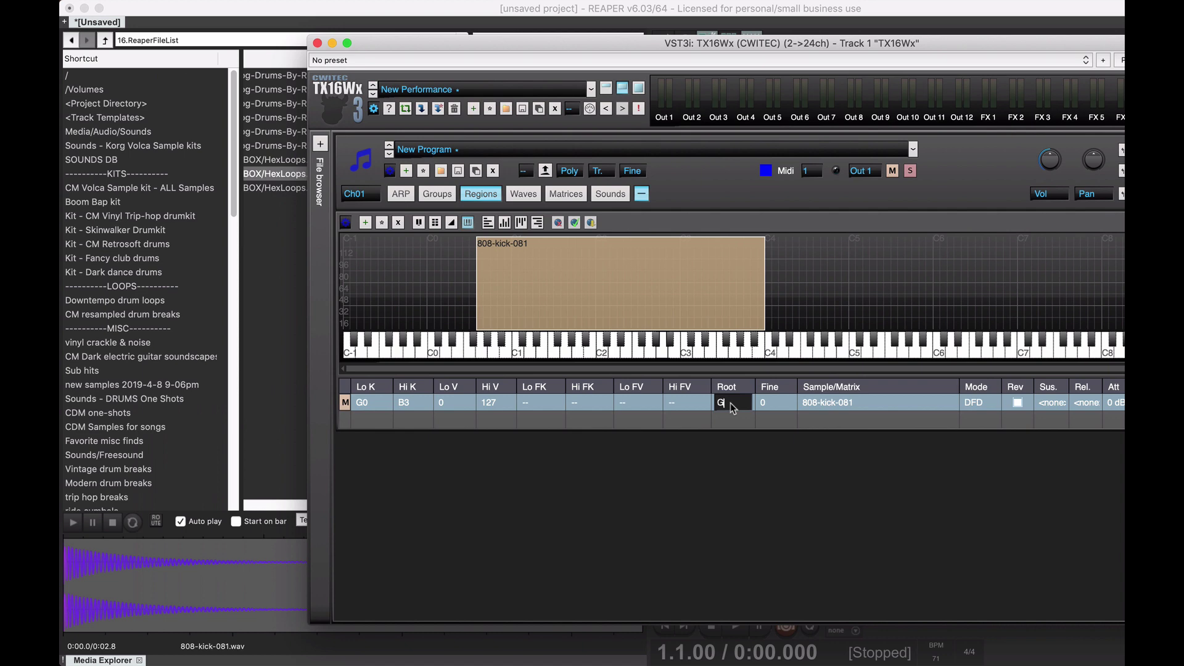
pyautogui.press('Return')
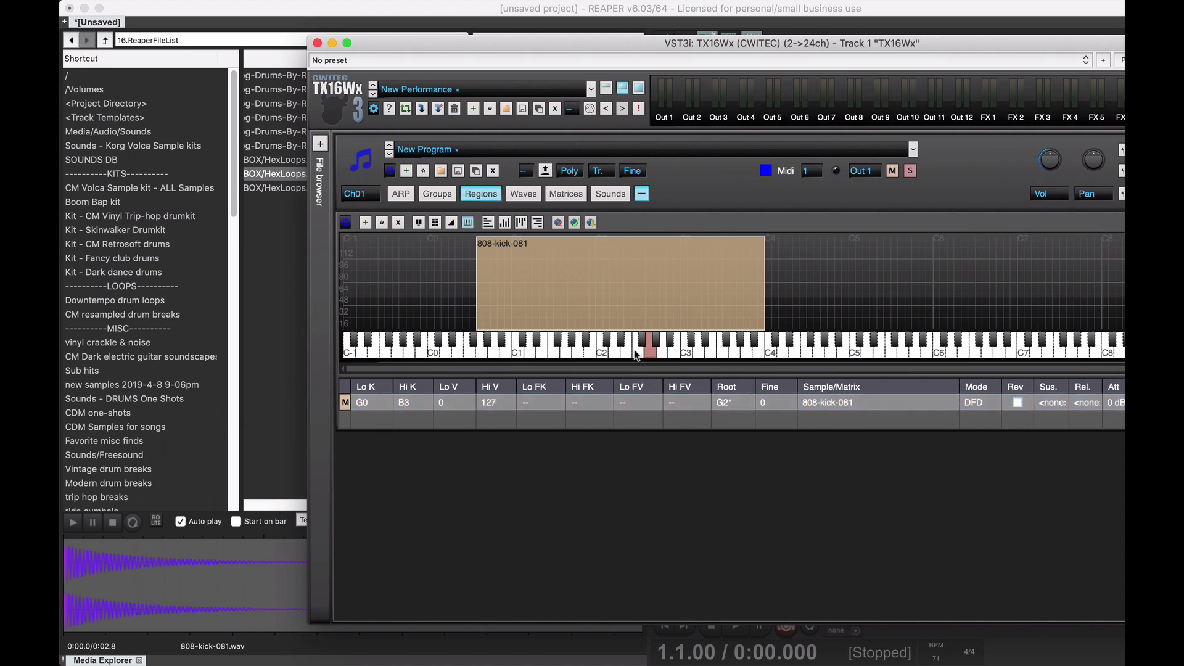
pyautogui.click(686, 354)
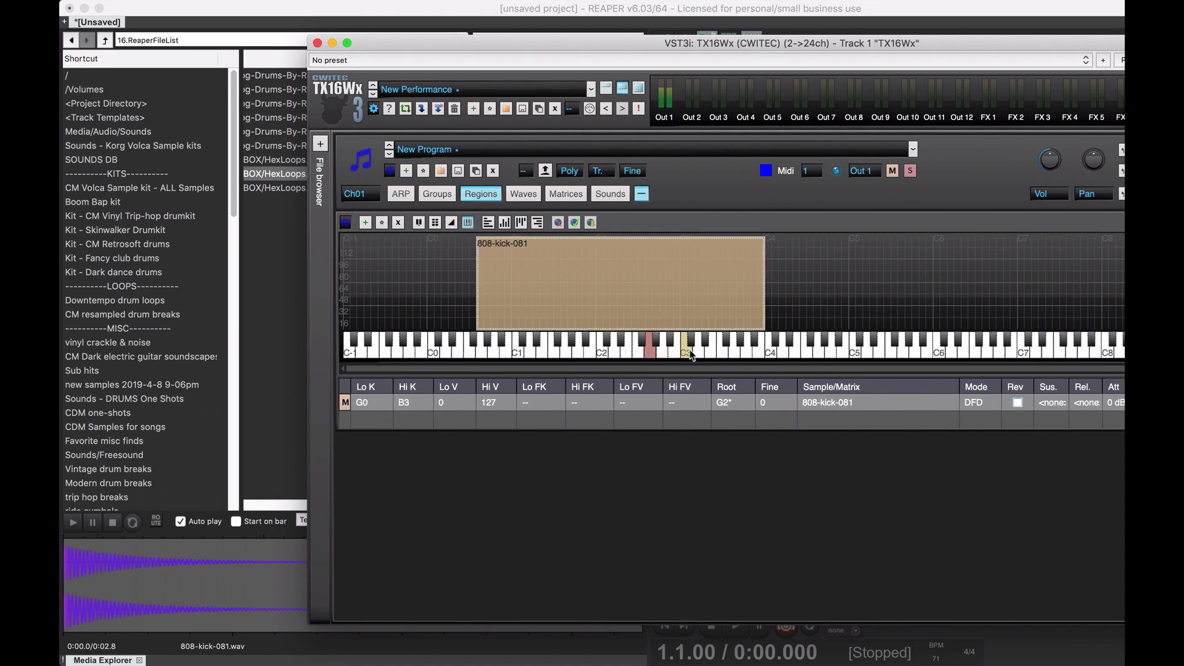
pyautogui.click(724, 355)
pyautogui.click(578, 354)
pyautogui.click(603, 354)
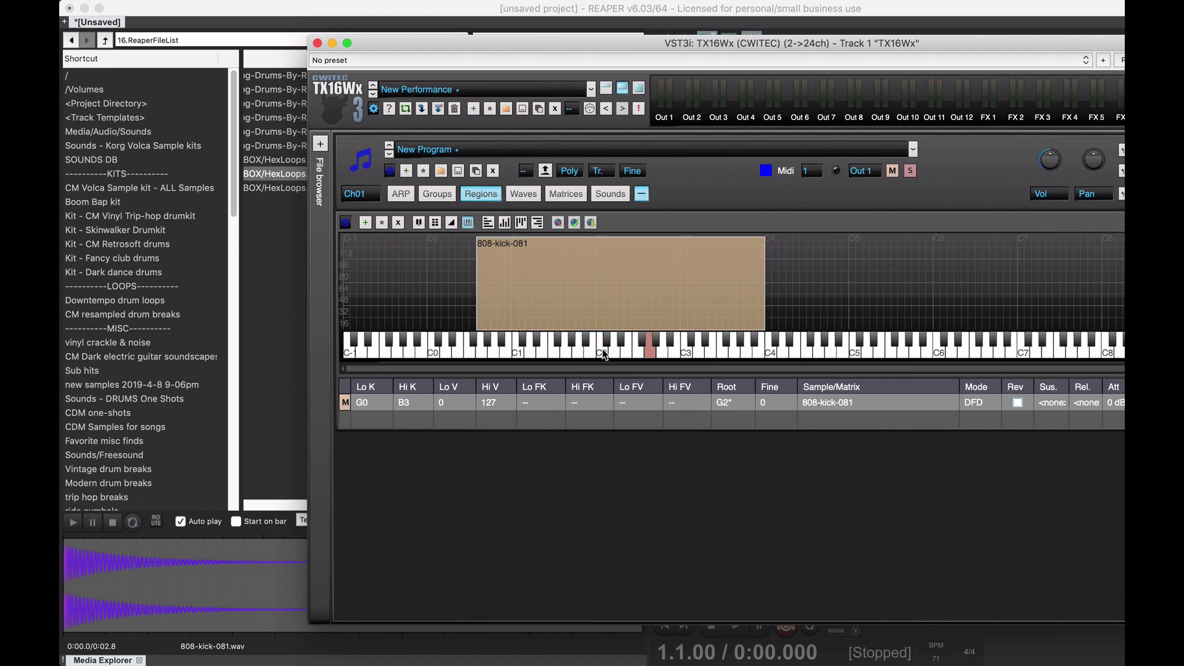
pyautogui.click(630, 354)
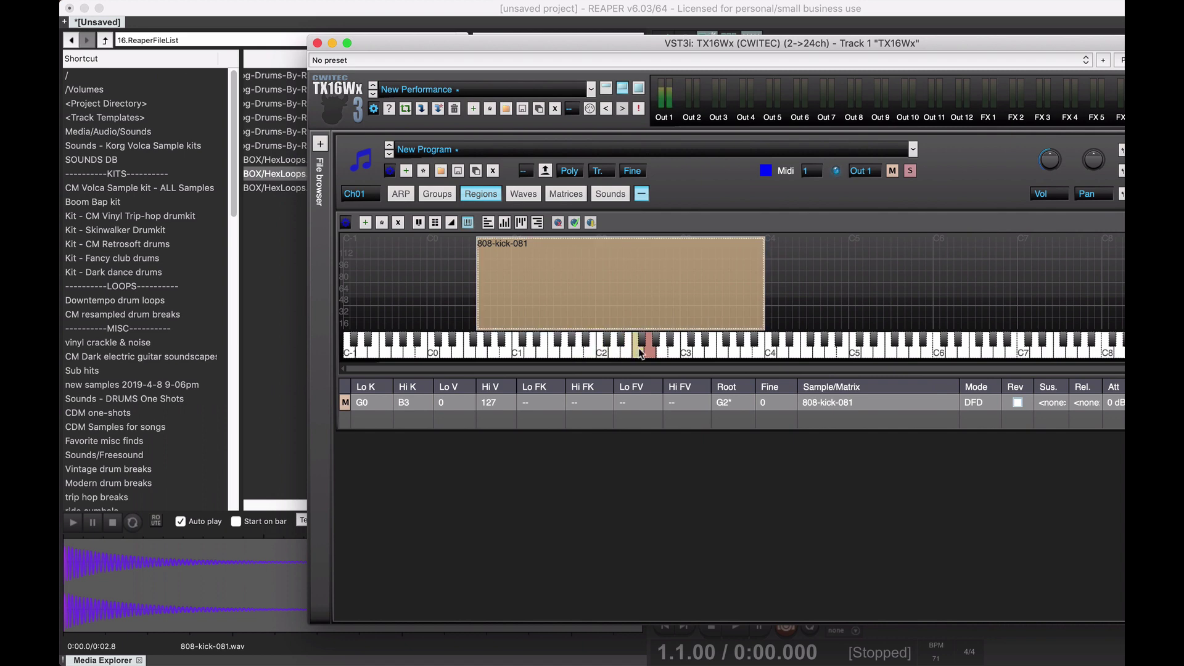
pyautogui.click(648, 349)
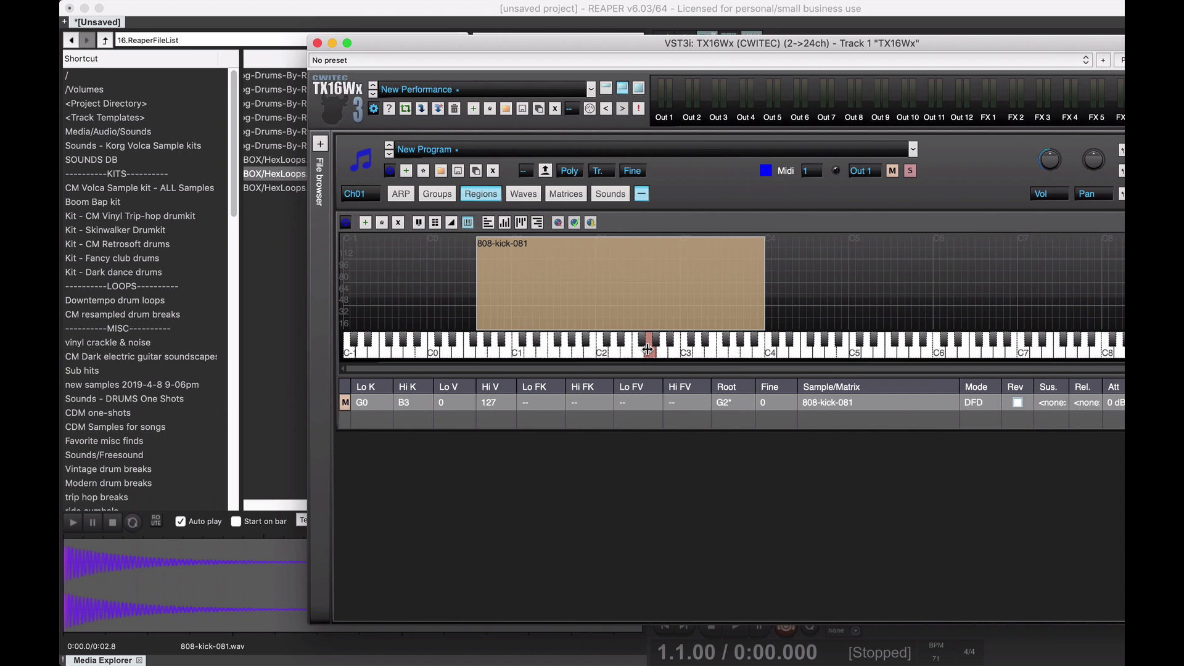
pyautogui.click(648, 349)
pyautogui.moveTo(521, 18)
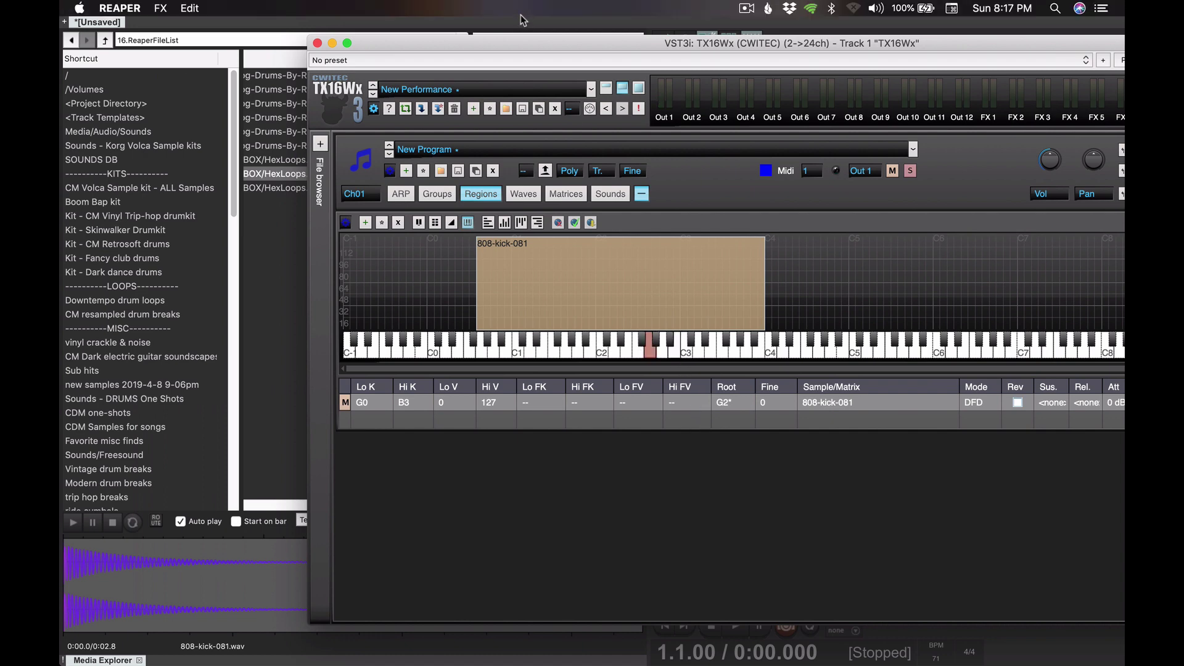
pyautogui.click(598, 20)
pyautogui.press('space')
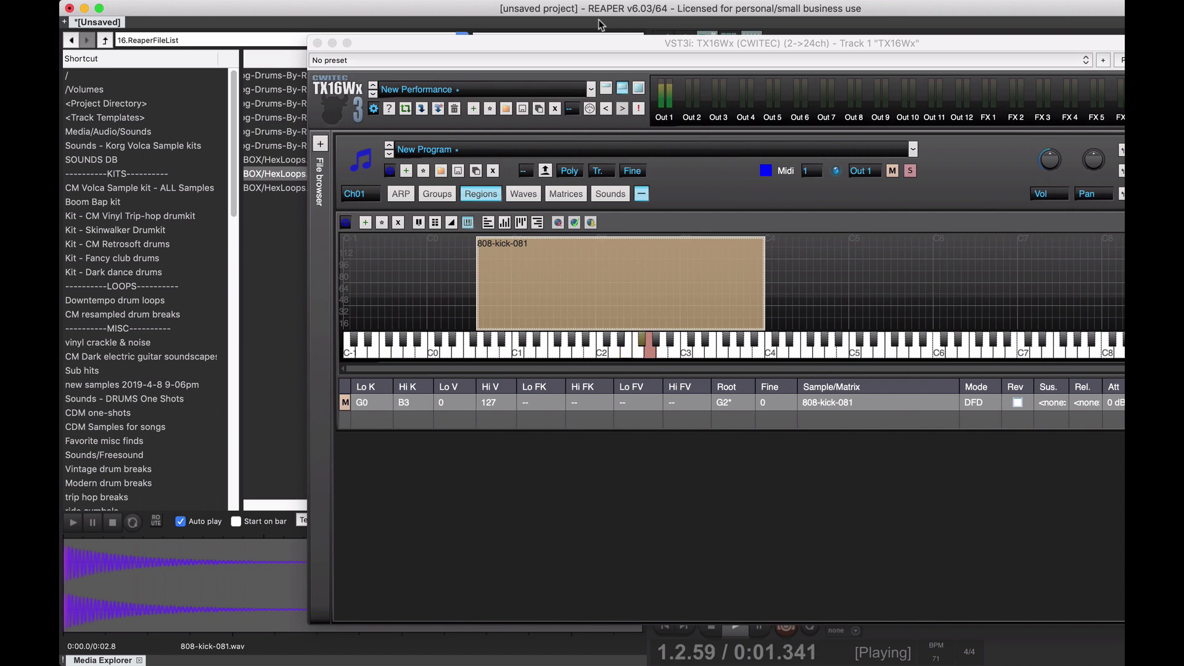
pyautogui.press('space')
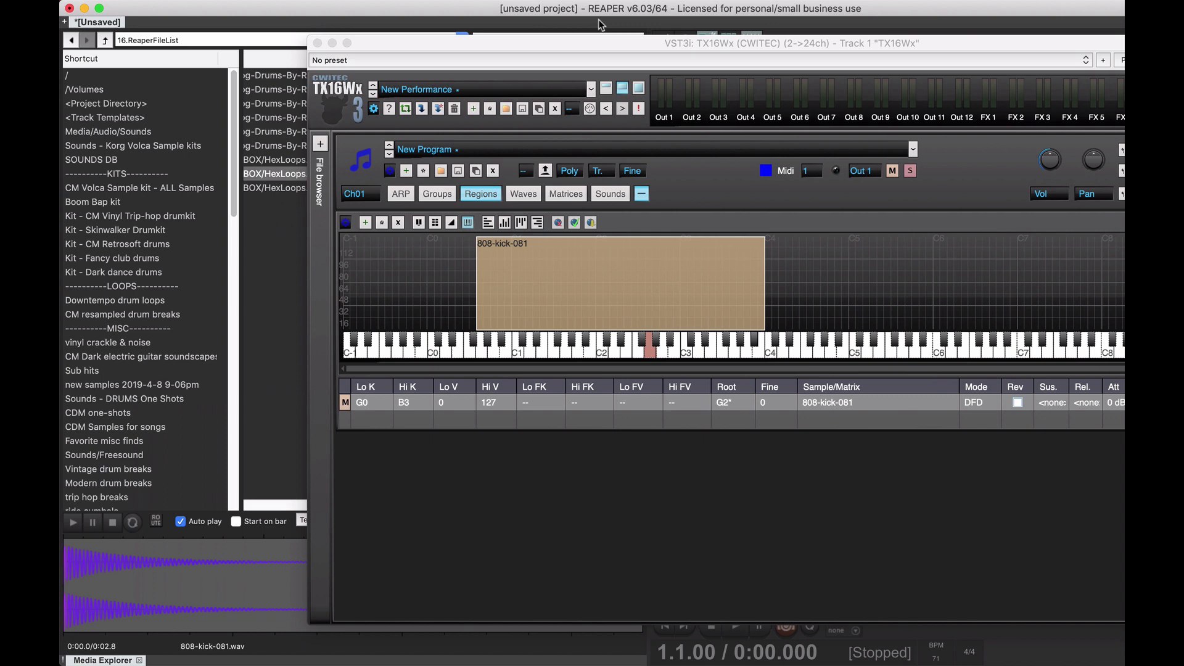
# Step: Switch from the Regions editor to the Waves editor and turn off the time grid
pyautogui.moveTo(603, 44); pyautogui.dragTo(415, 52)
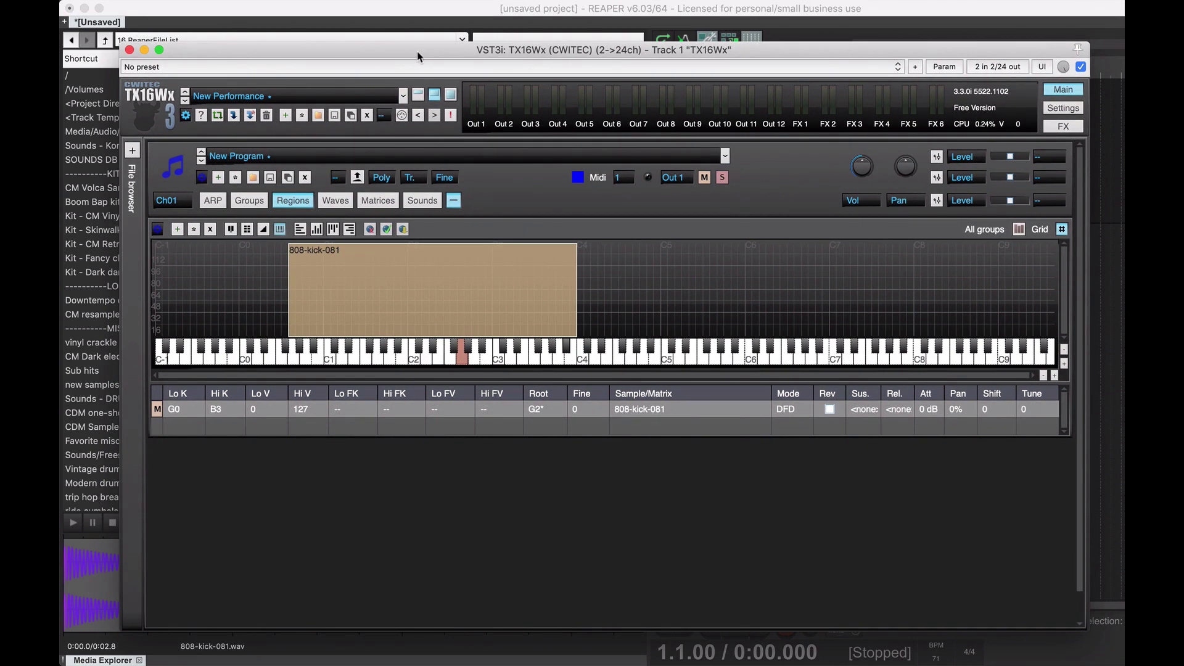
pyautogui.click(291, 205)
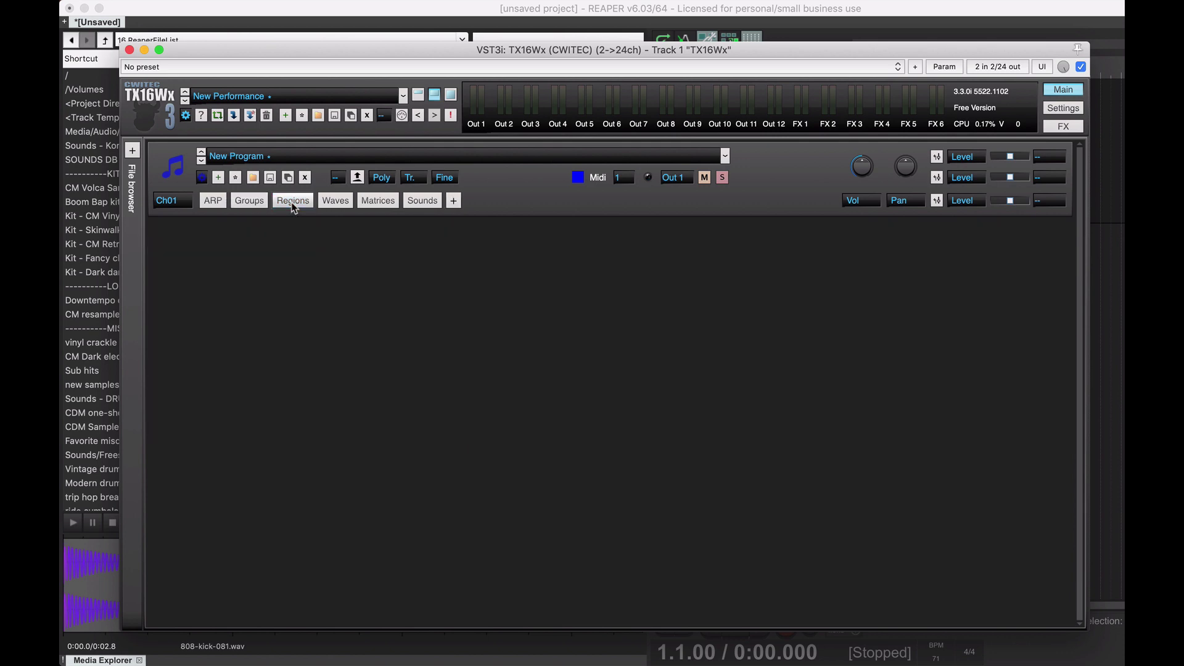
pyautogui.click(337, 207)
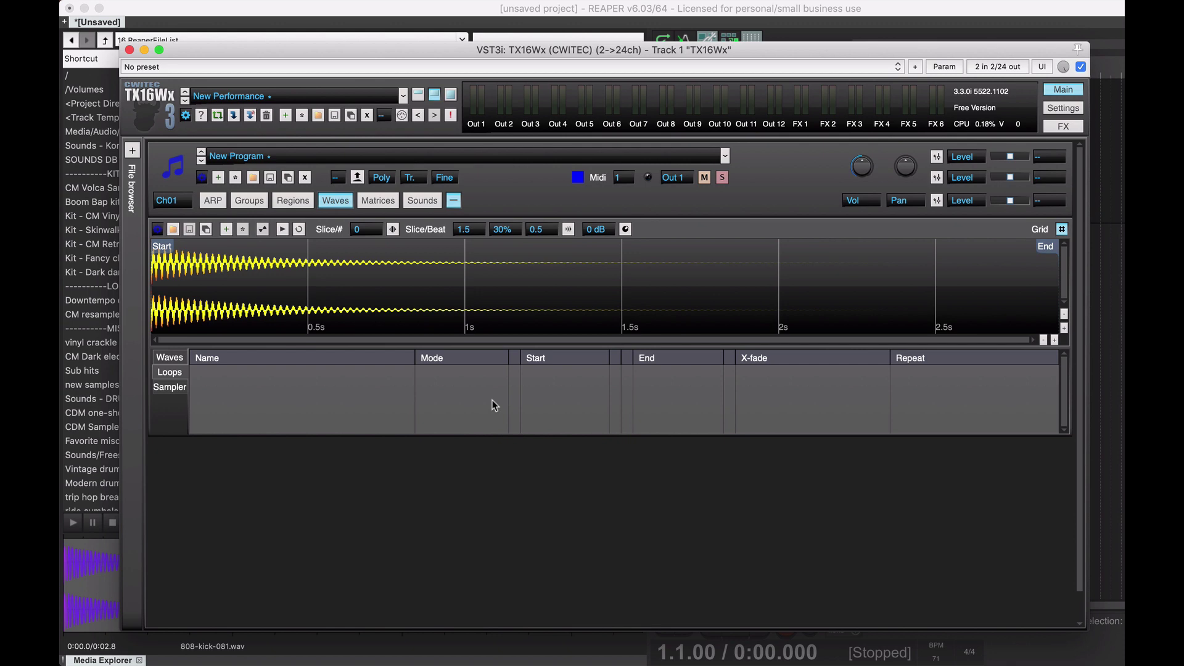
pyautogui.click(1061, 230)
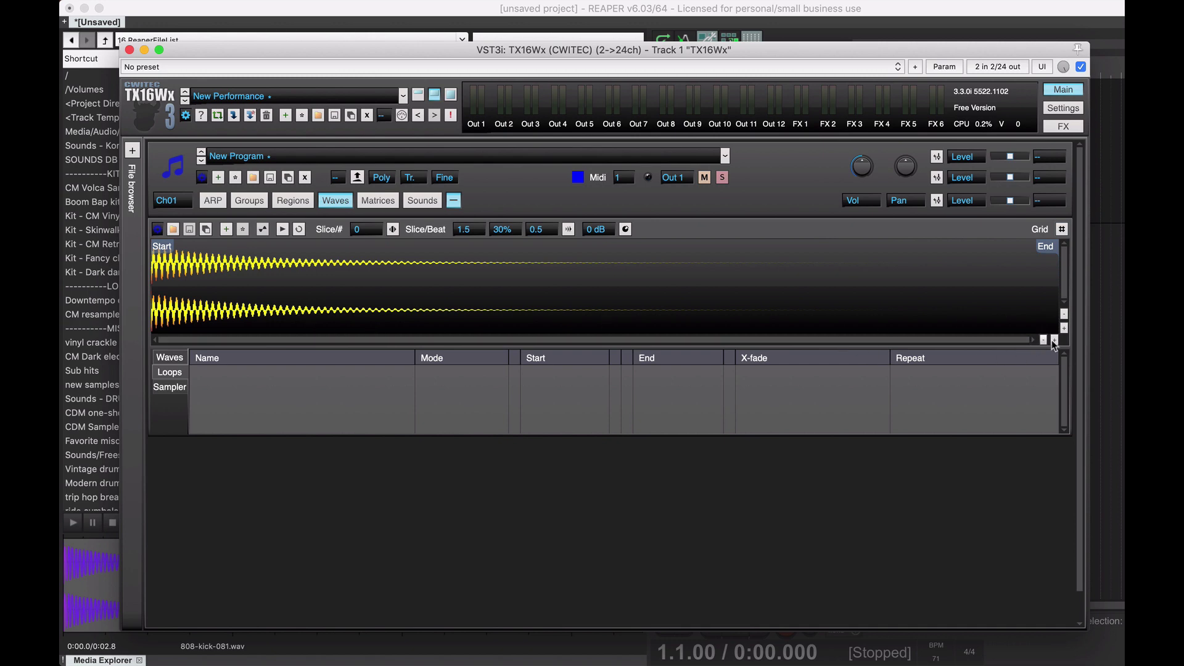
# Step: Create a New Loop on the kick wave and assign it, spanning samples 0 to 127572
pyautogui.rightClick(243, 291)
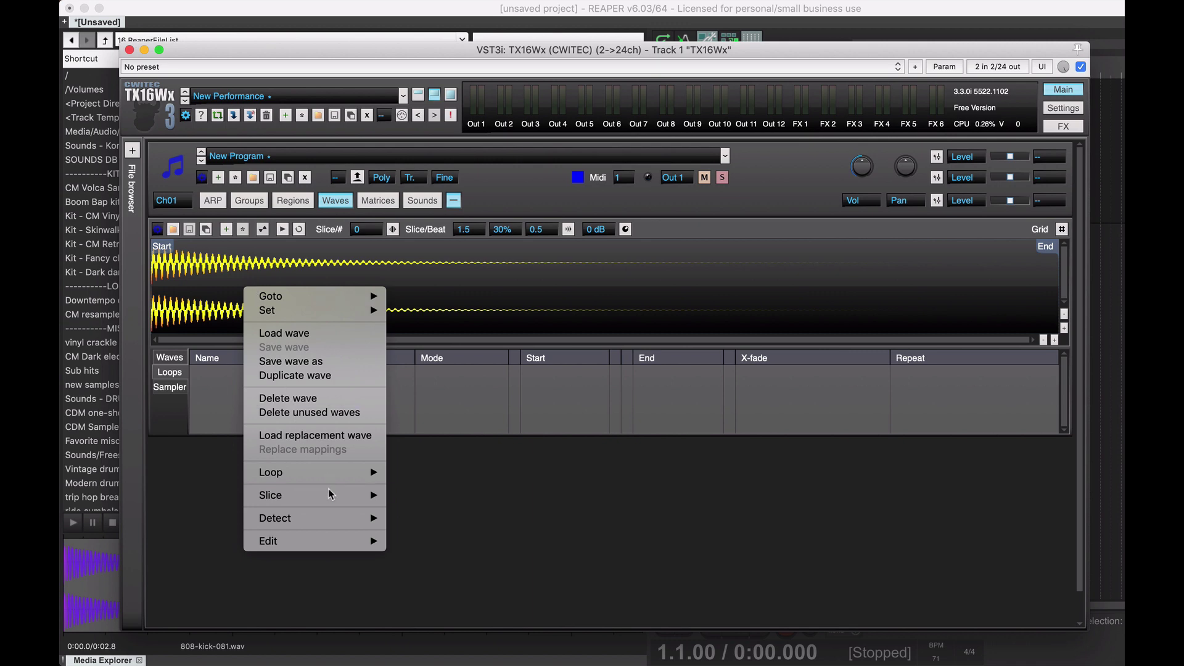
pyautogui.moveTo(333, 474)
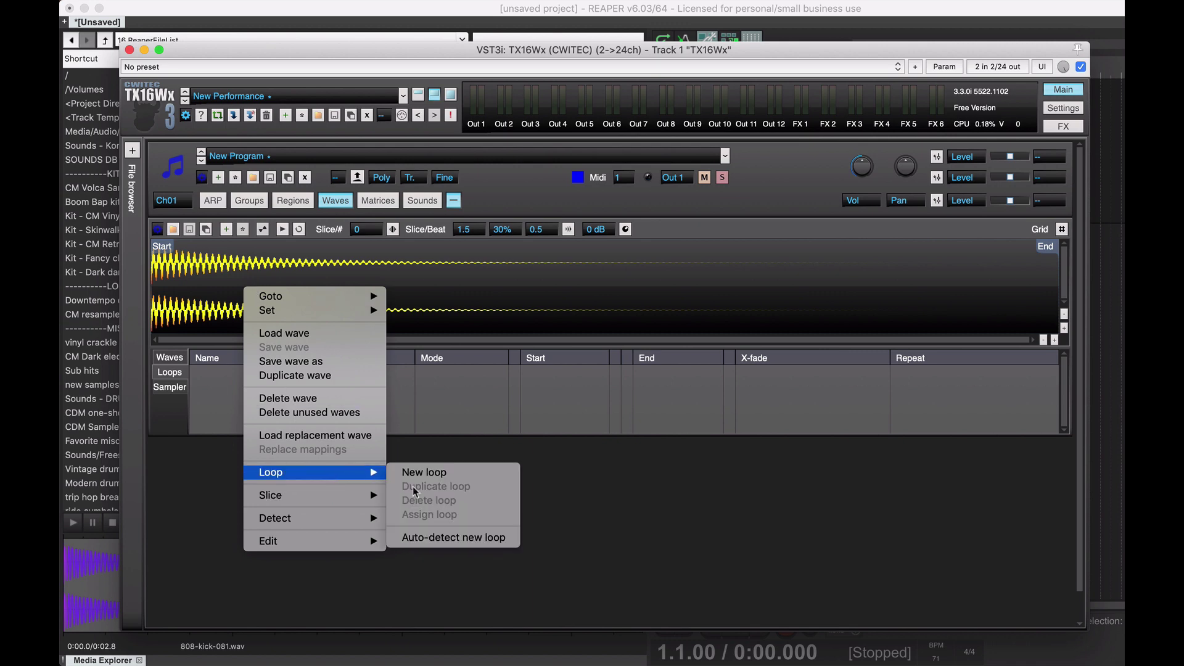
pyautogui.click(455, 478)
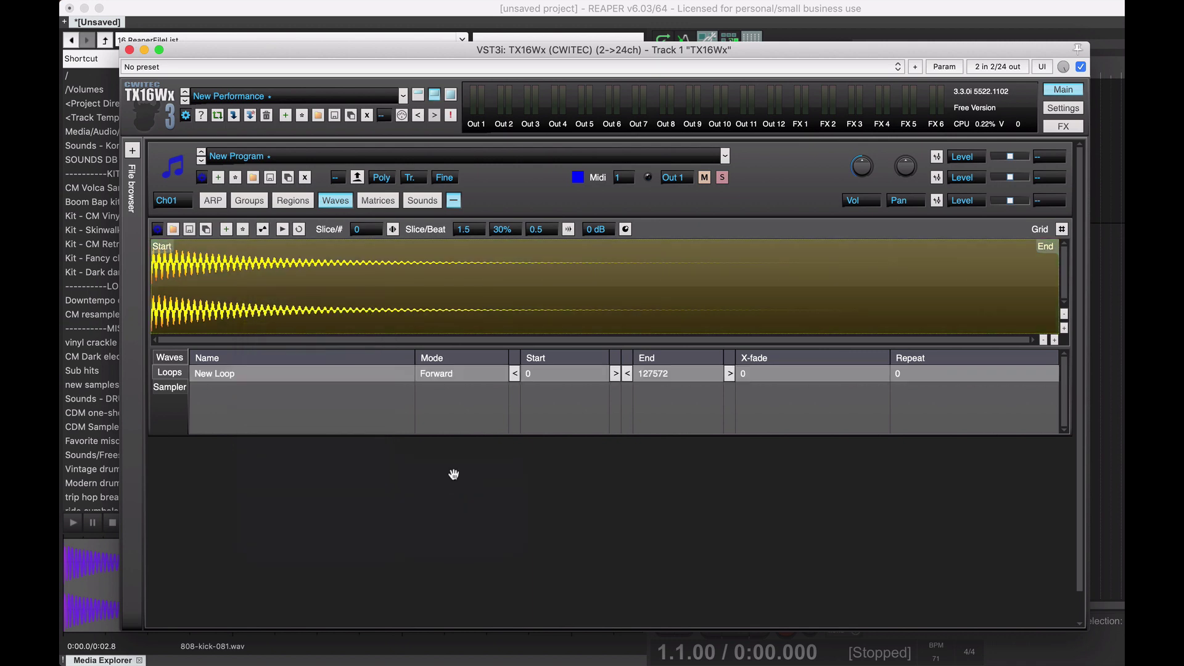
pyautogui.rightClick(319, 282)
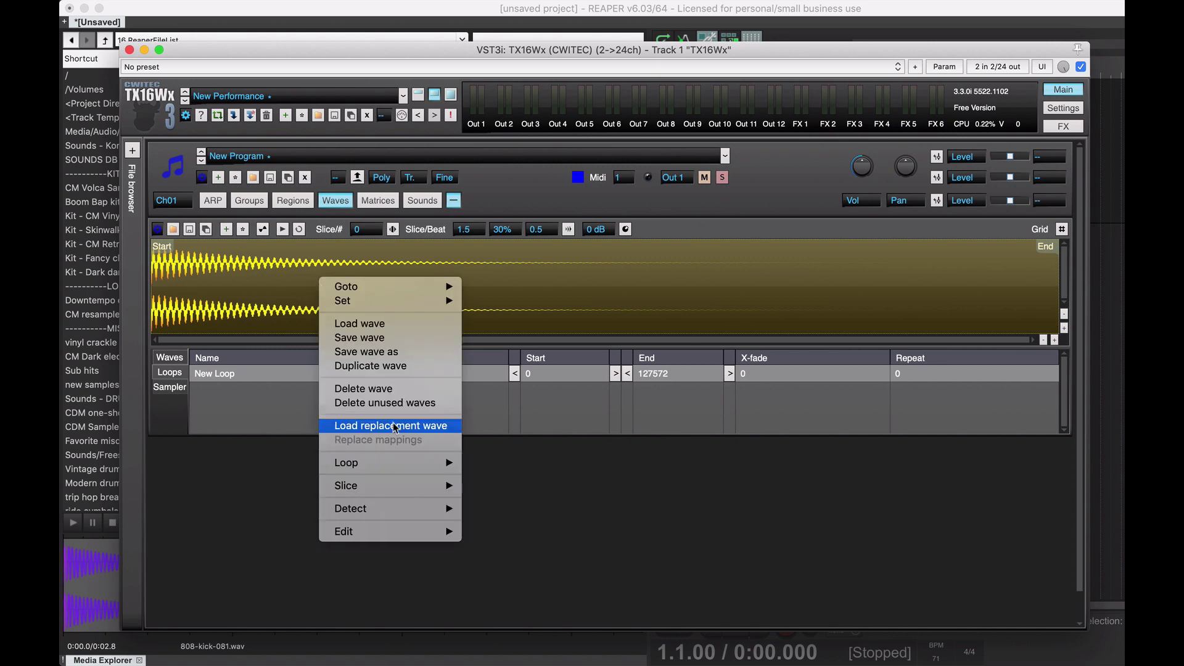
pyautogui.moveTo(414, 464)
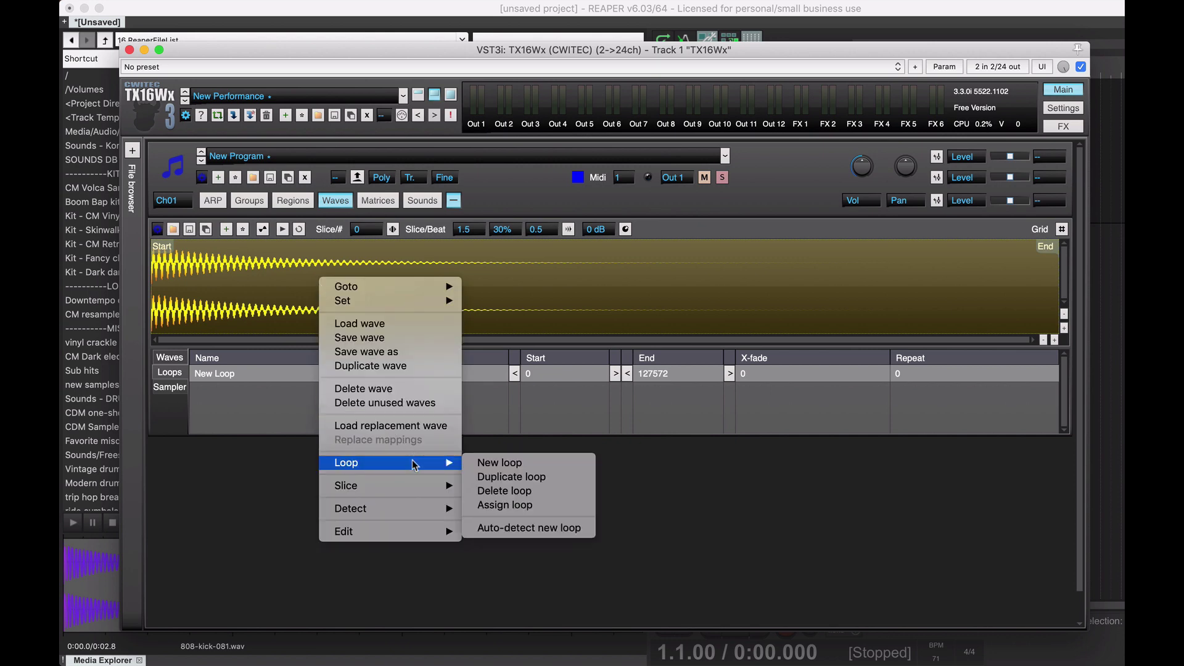
pyautogui.click(522, 507)
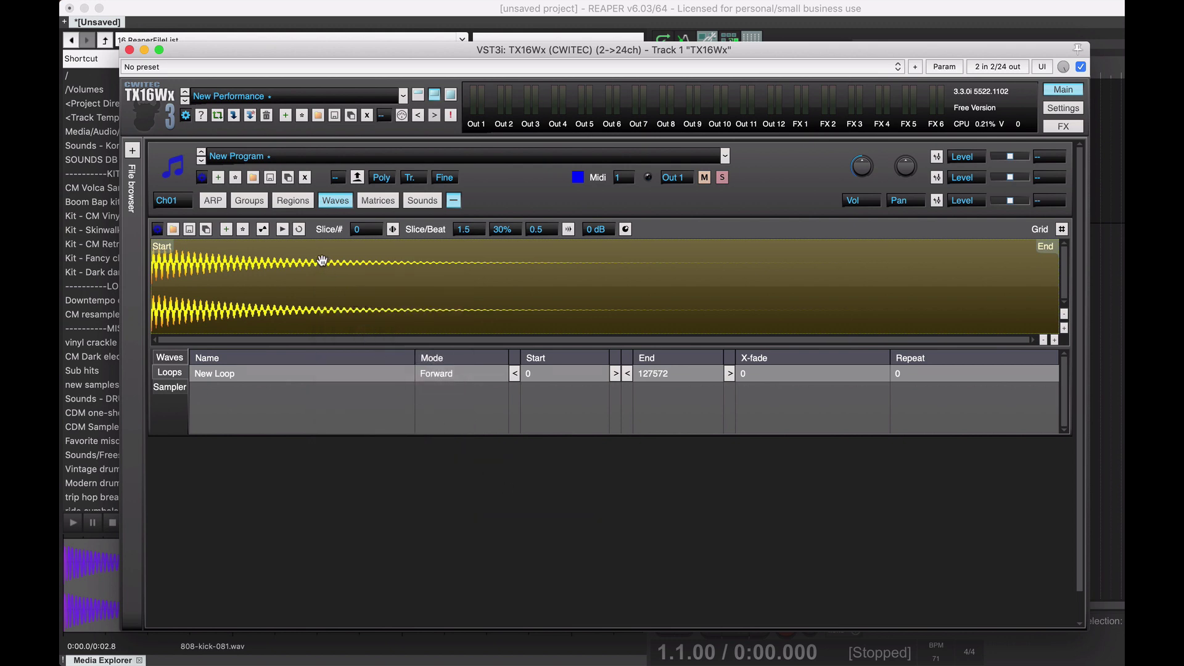
# Step: Enable loop playback for the kick wave
pyautogui.click(299, 230)
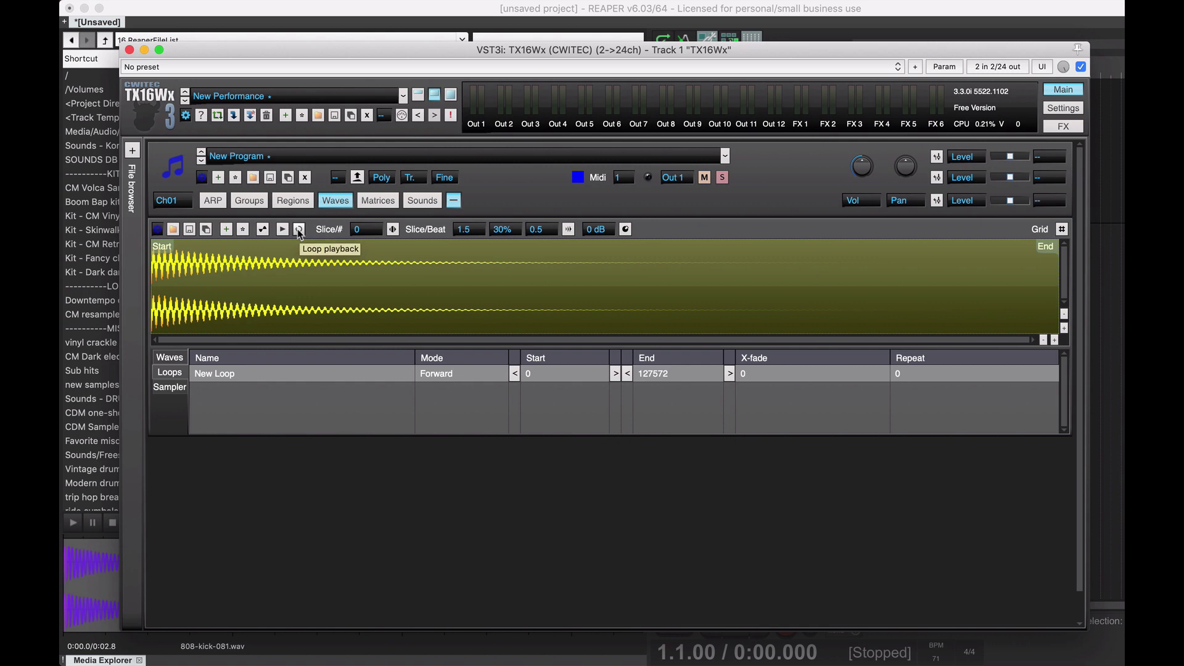
pyautogui.click(300, 229)
pyautogui.click(300, 230)
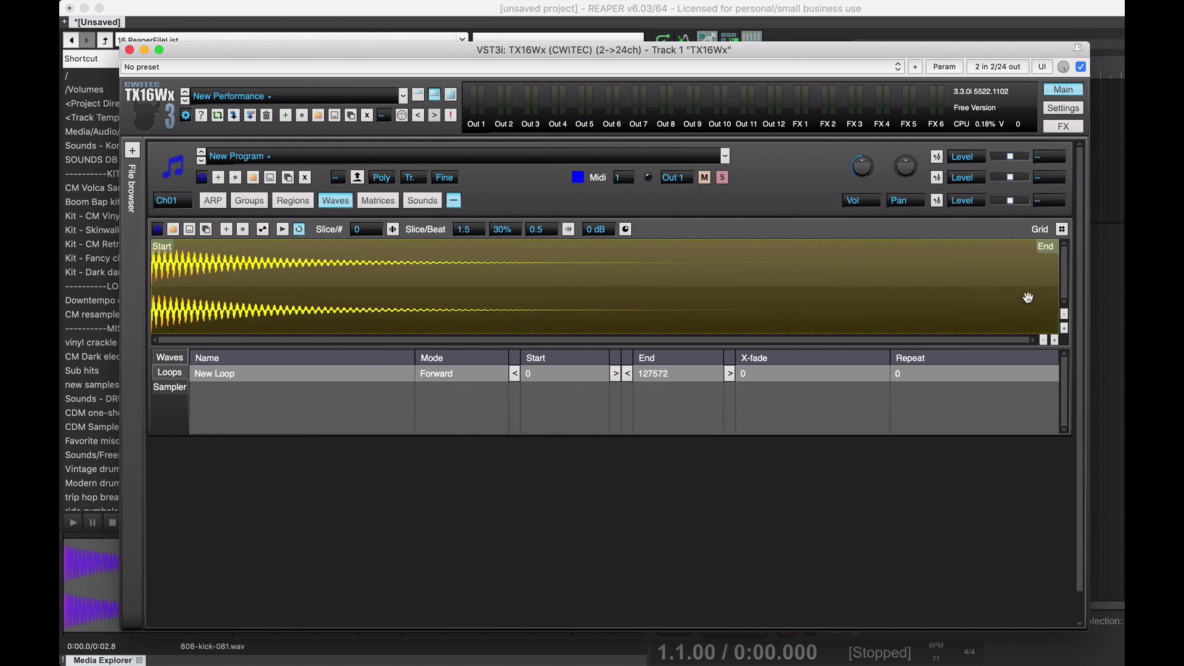
# Step: Drag the loop End marker left and Start marker right to set samples 5796–8119
pyautogui.moveTo(1055, 297)
pyautogui.mouseDown()
pyautogui.moveTo(399, 326)
pyautogui.moveTo(397, 309)
pyautogui.moveTo(254, 308)
pyautogui.moveTo(806, 296)
pyautogui.moveTo(362, 290)
pyautogui.mouseUp()
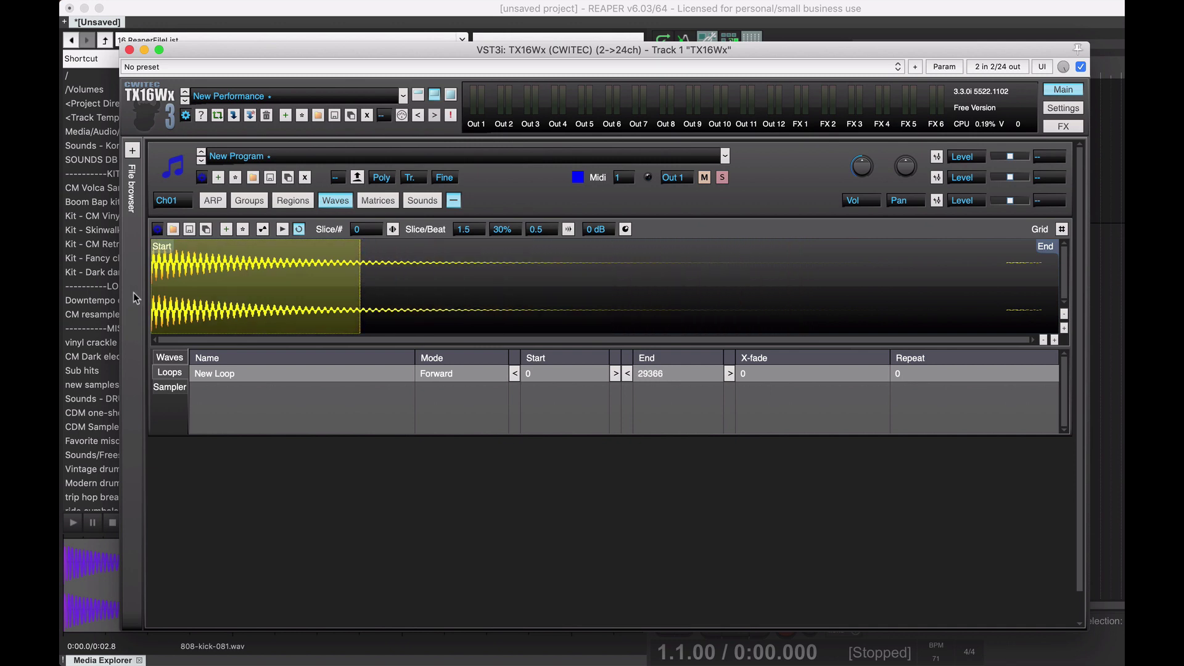
pyautogui.moveTo(151, 291)
pyautogui.mouseDown()
pyautogui.moveTo(391, 285)
pyautogui.moveTo(270, 276)
pyautogui.moveTo(265, 300)
pyautogui.moveTo(209, 298)
pyautogui.mouseUp()
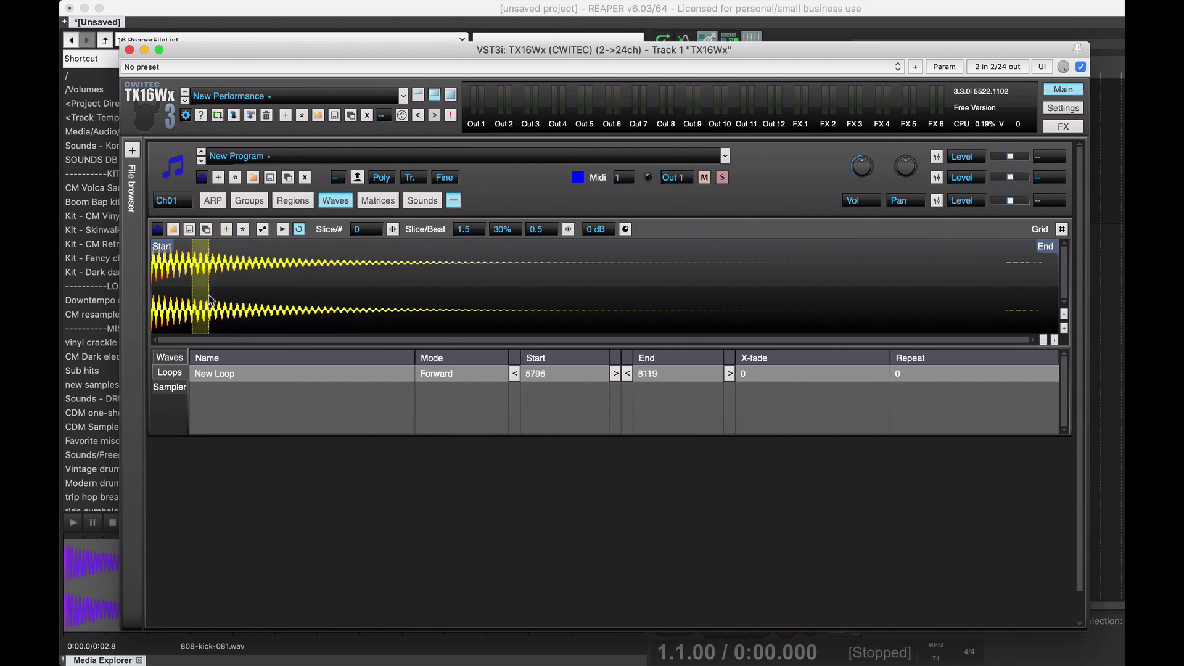
# Step: Zoom the kick waveform in three levels and scroll to the loop near the start
pyautogui.click(1054, 340)
pyautogui.click(1054, 340)
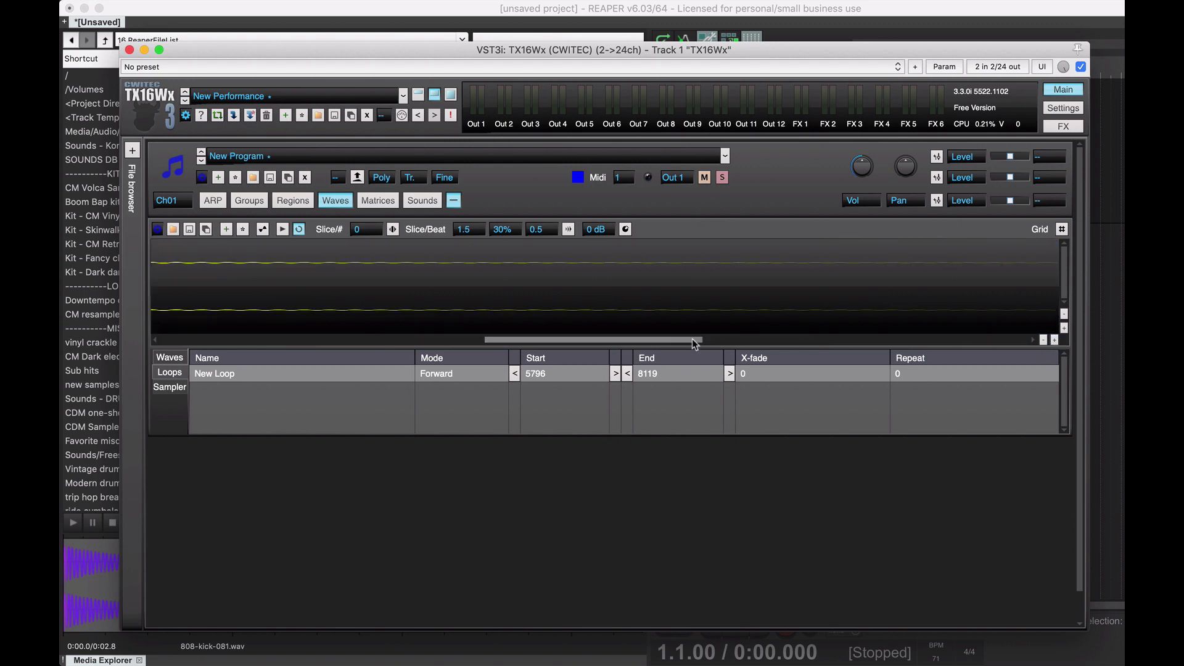
pyautogui.moveTo(665, 340); pyautogui.dragTo(323, 343)
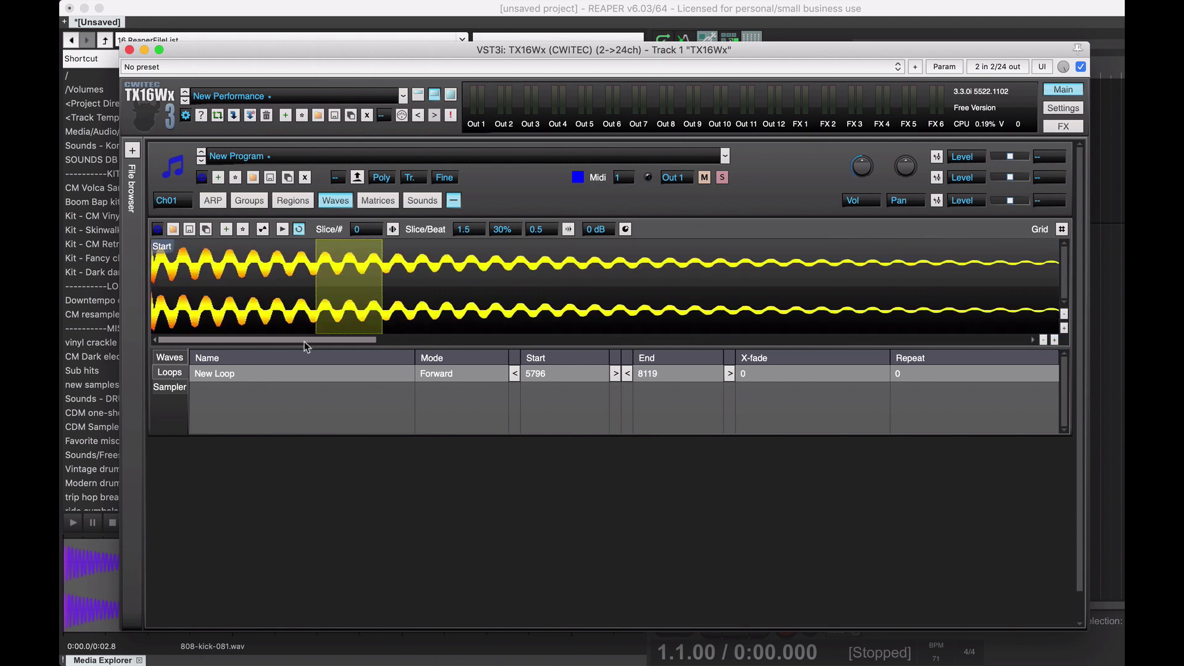
pyautogui.click(1054, 341)
pyautogui.click(198, 340)
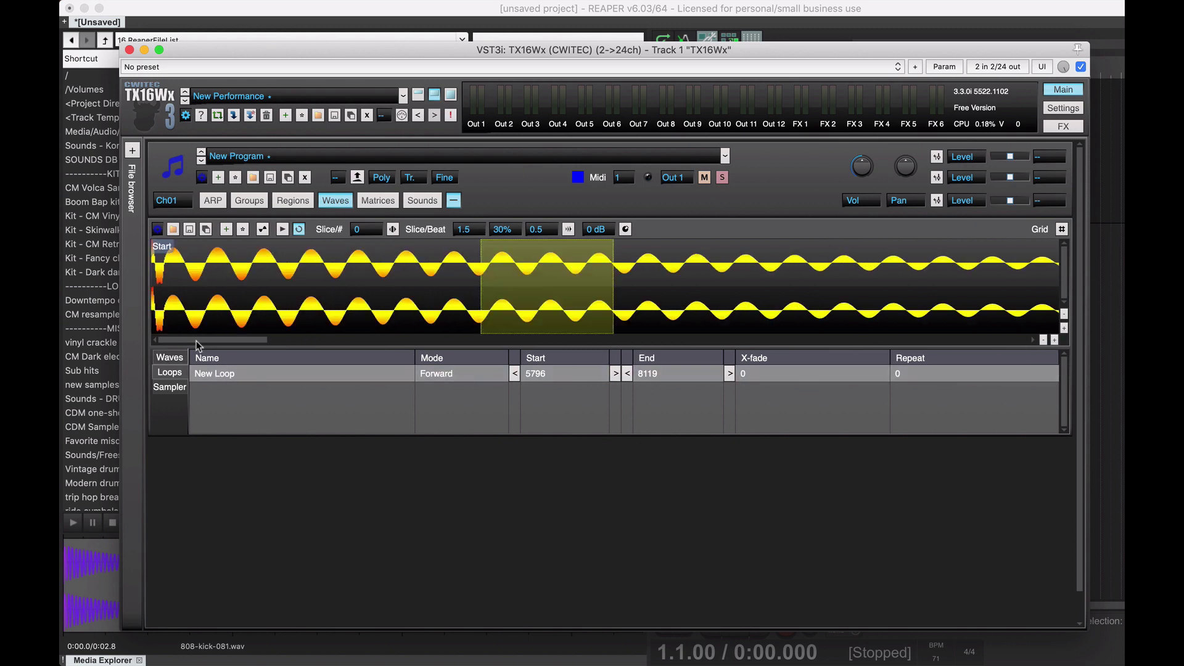
pyautogui.hscroll(3, 950, 299)
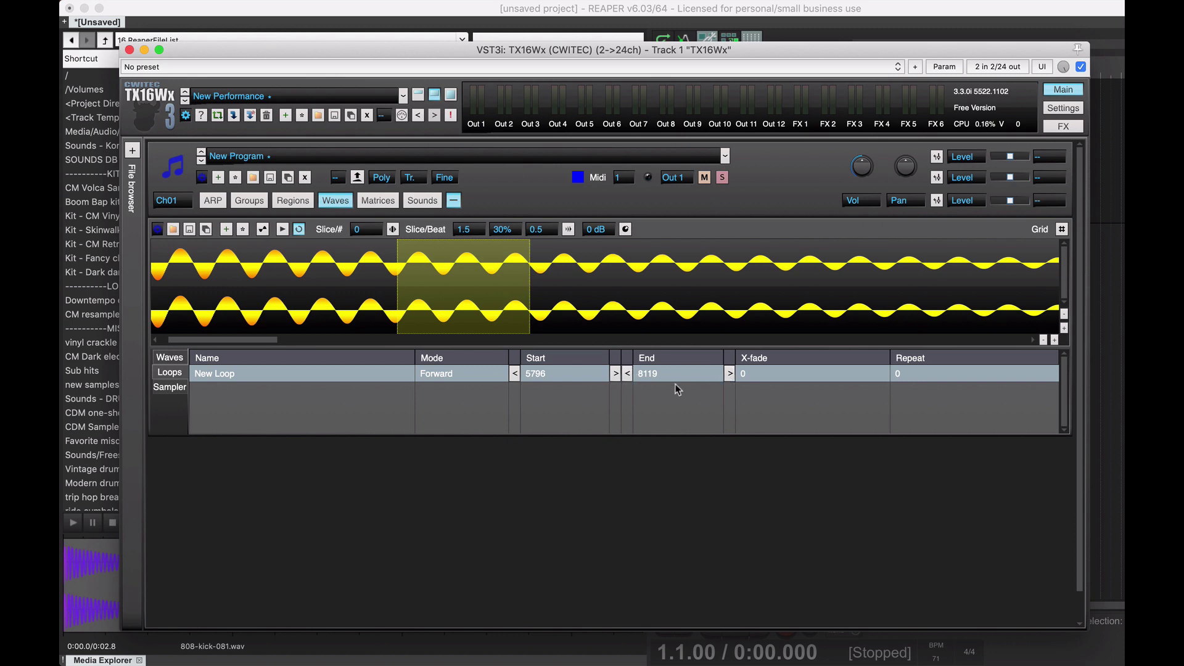
# Step: Step the loop Start to 5962 and the End back to 6810 with the Loops table arrows
pyautogui.click(514, 374)
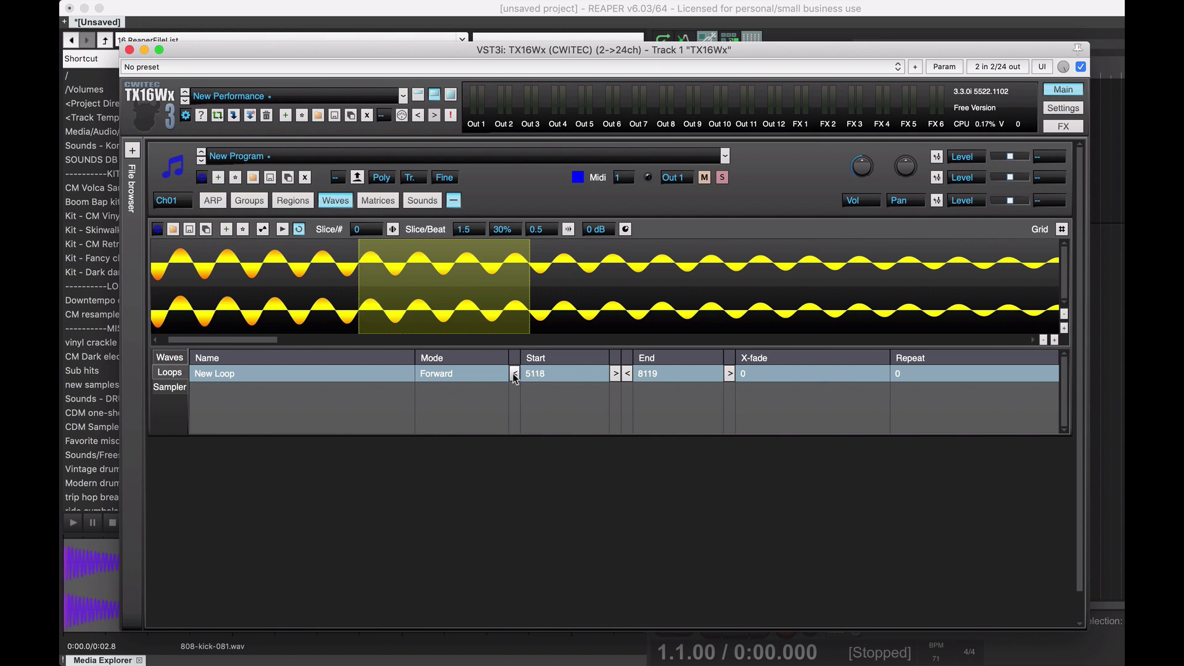
pyautogui.click(514, 374)
pyautogui.click(615, 374)
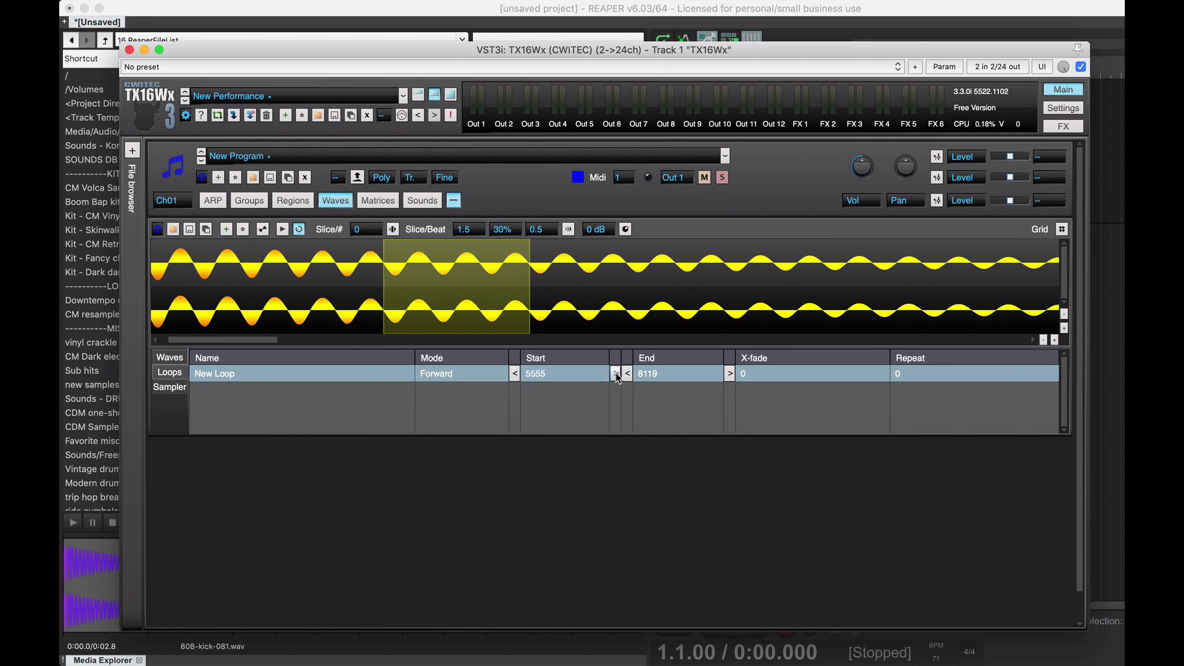
pyautogui.click(615, 374)
pyautogui.click(615, 374)
pyautogui.click(616, 373)
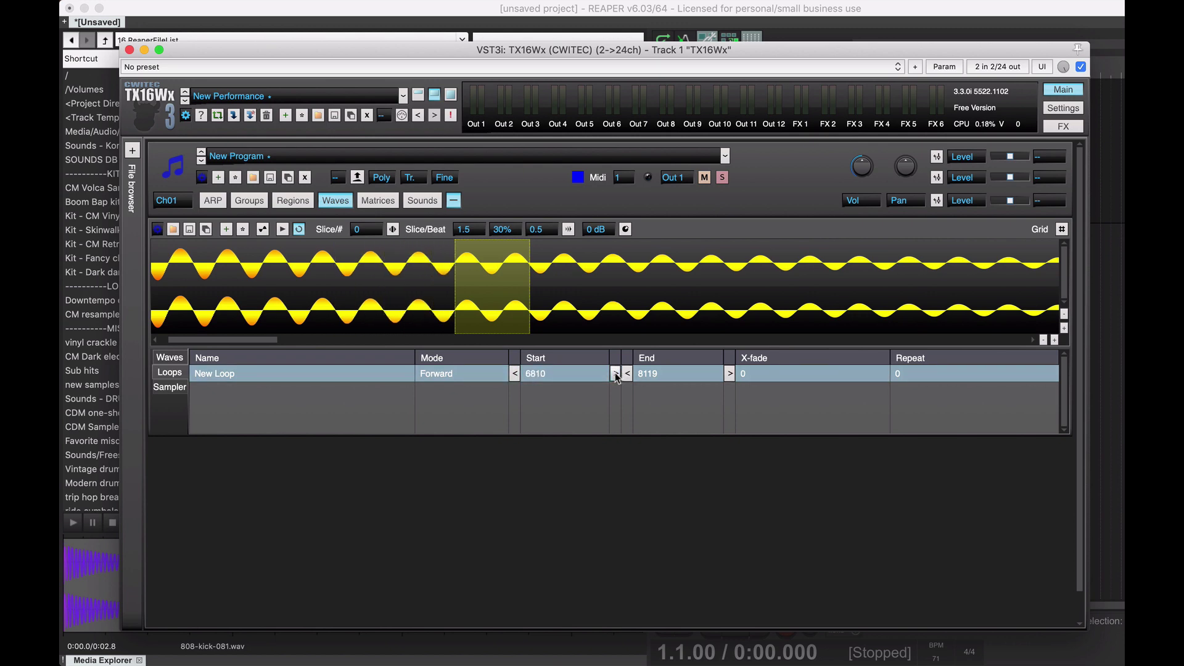
pyautogui.click(515, 373)
pyautogui.click(514, 373)
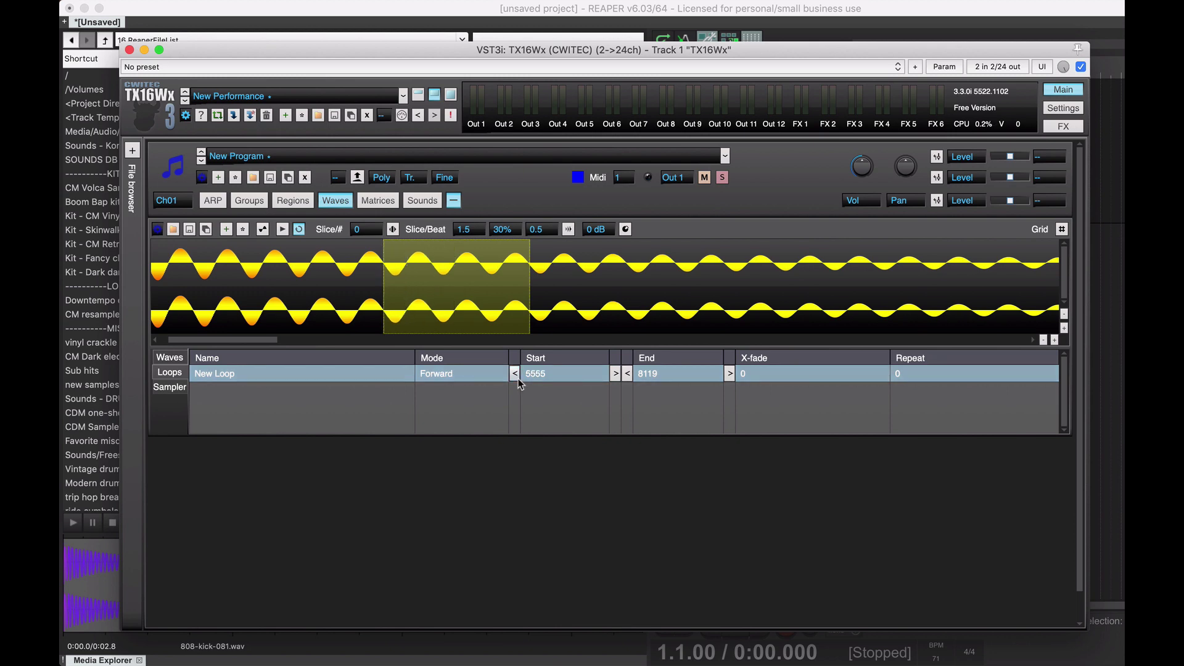
pyautogui.click(615, 373)
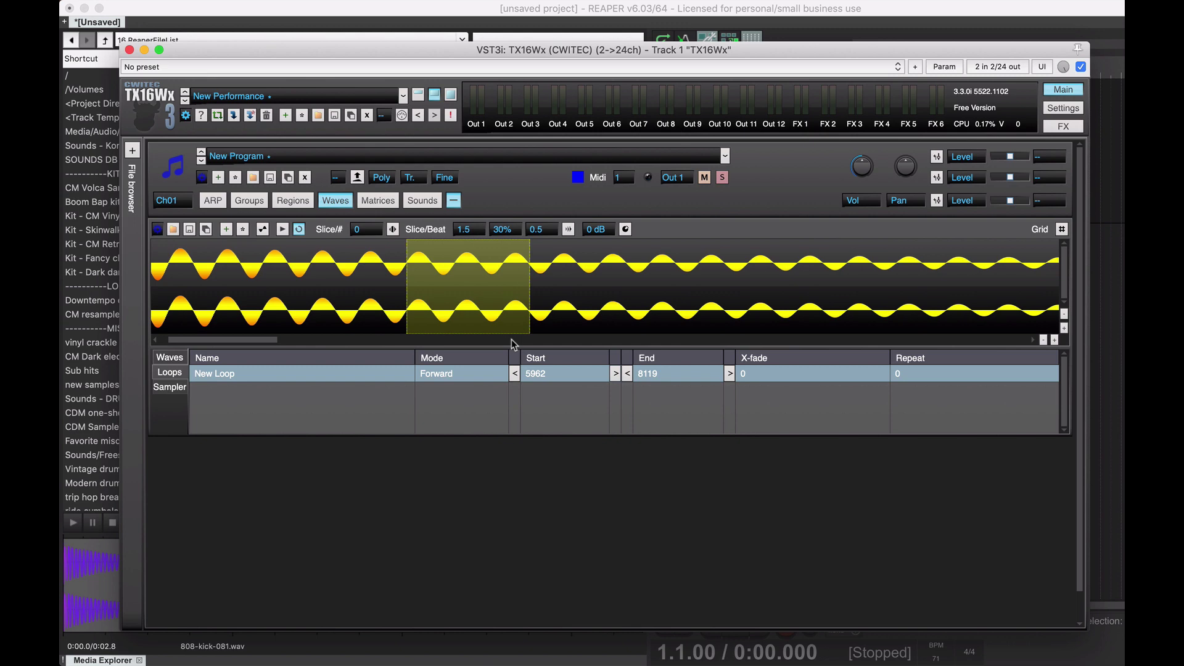
pyautogui.click(627, 373)
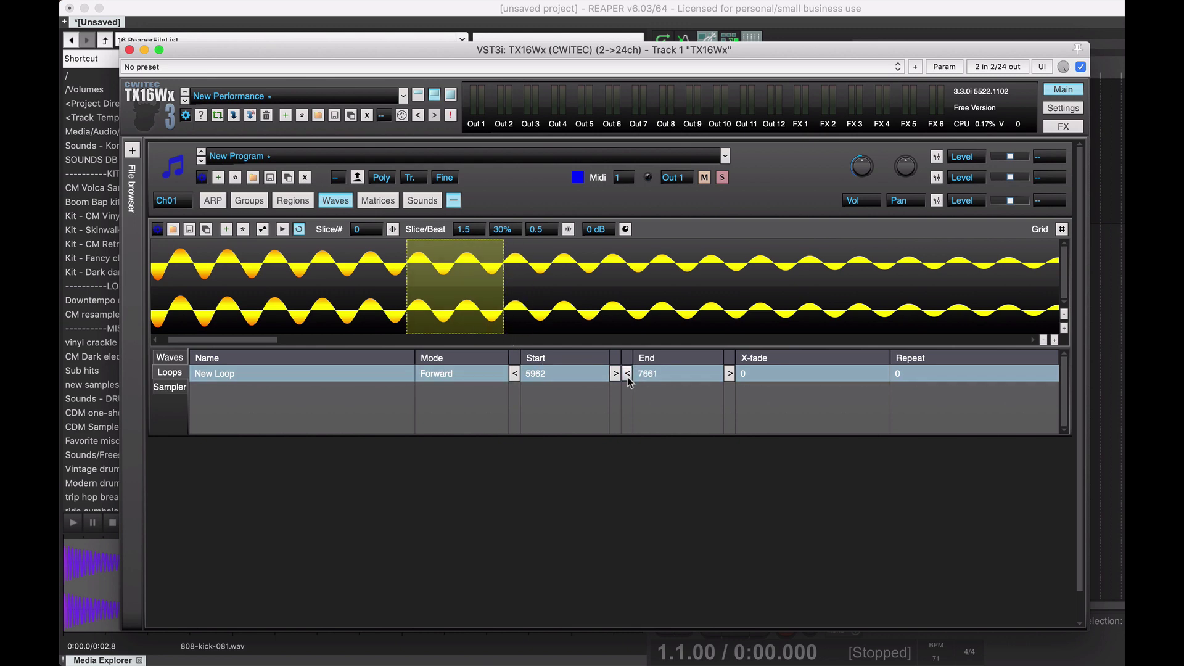
pyautogui.click(627, 374)
pyautogui.click(627, 373)
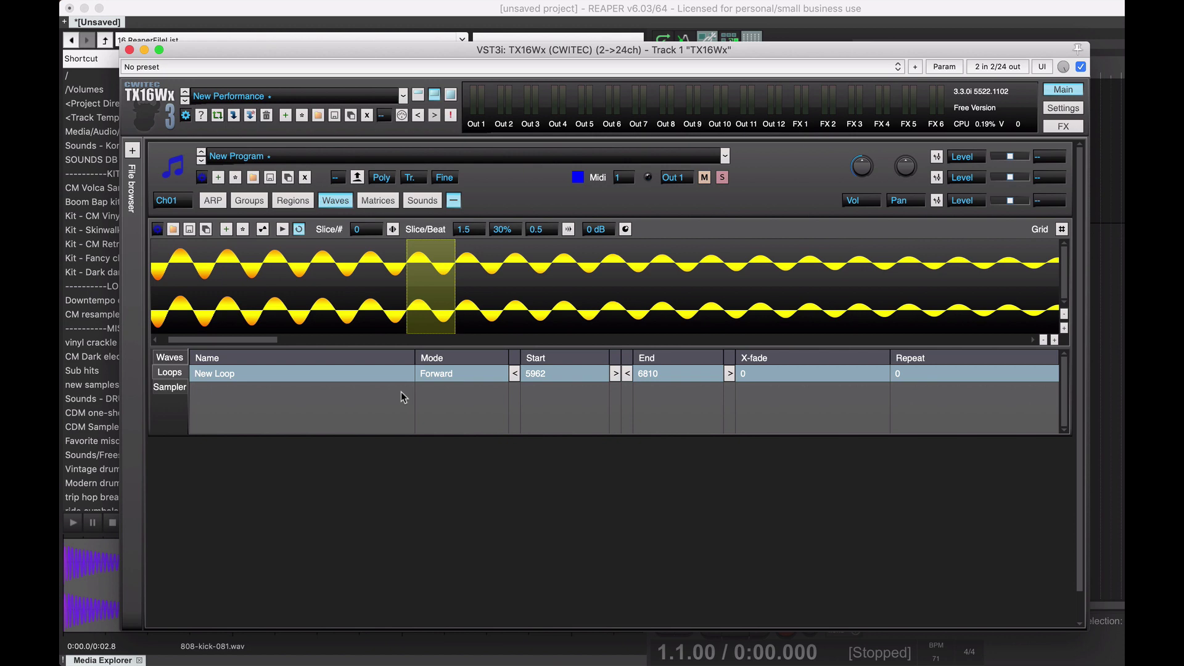
# Step: Show the key map and audition the looped kick near C2 and at its G2 root
pyautogui.click(283, 204)
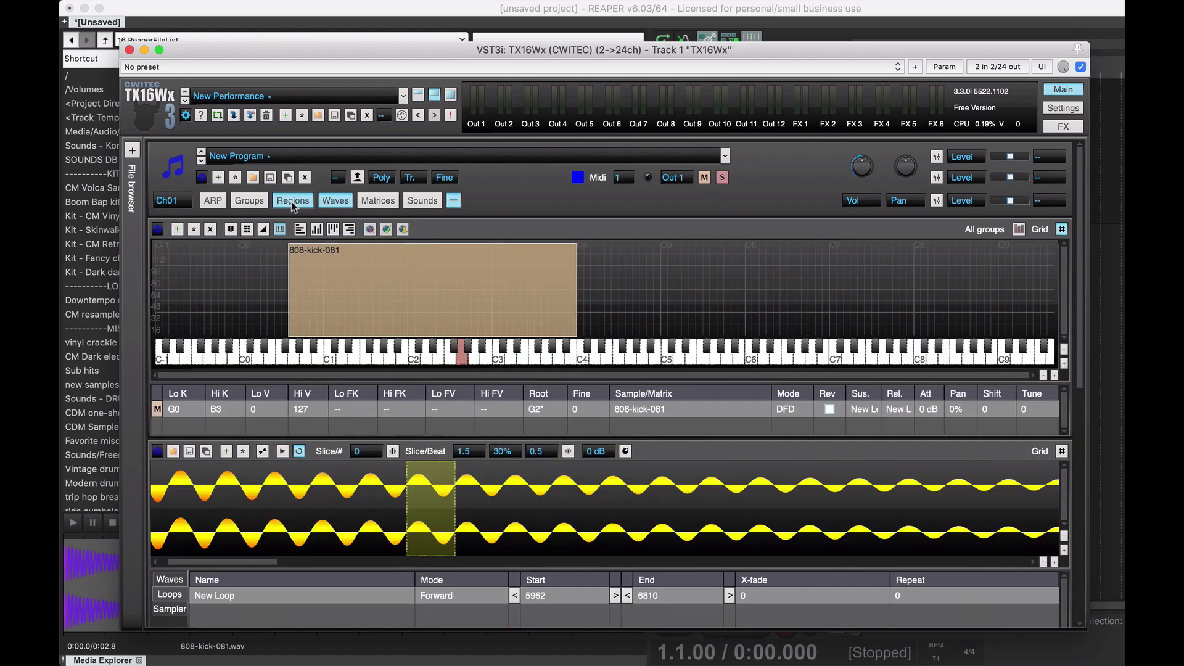
pyautogui.click(430, 361)
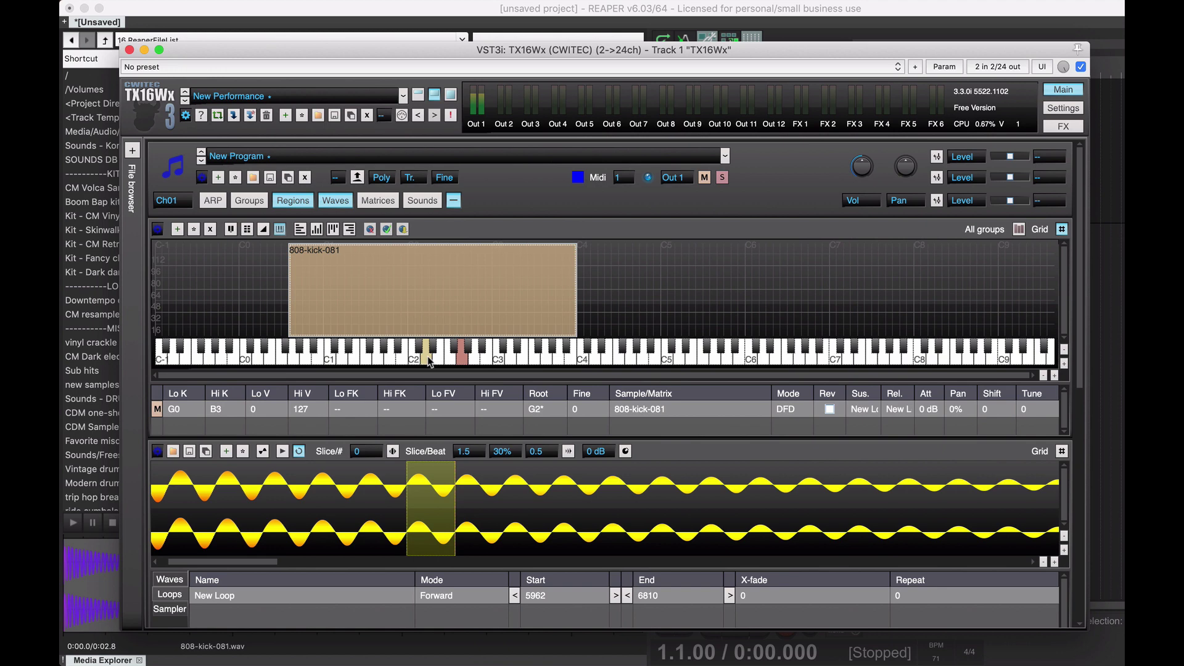
pyautogui.click(459, 357)
# Step: Play and stop the REAPER project to hear the loop in context
pyautogui.click(773, 29)
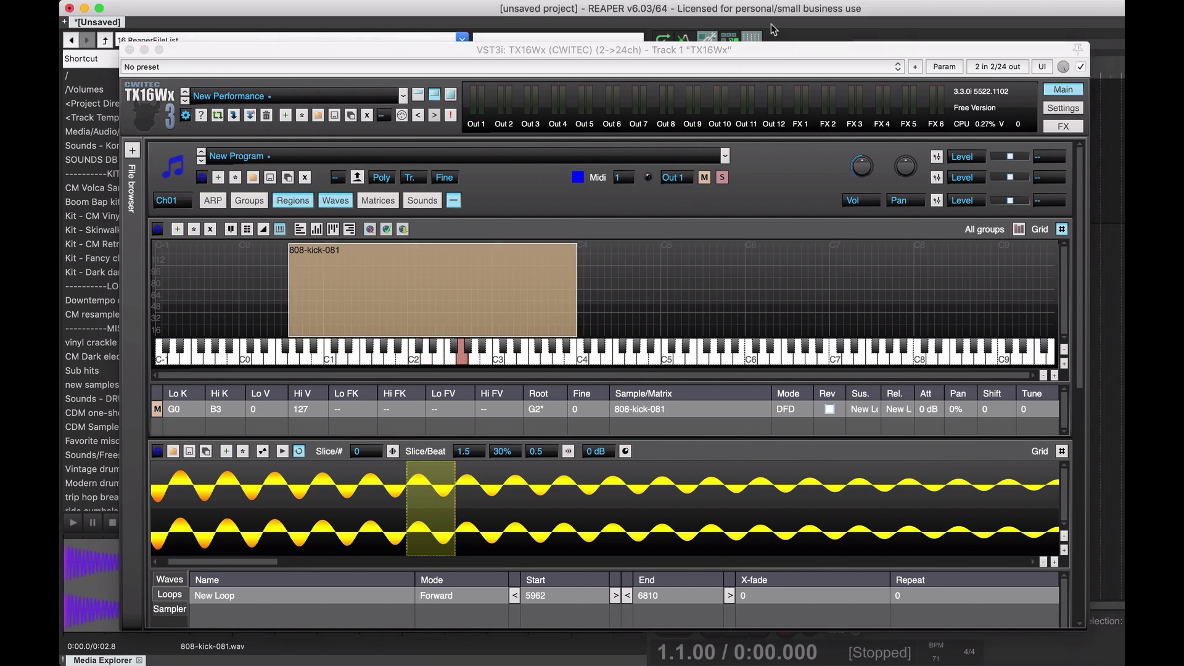
pyautogui.press('space')
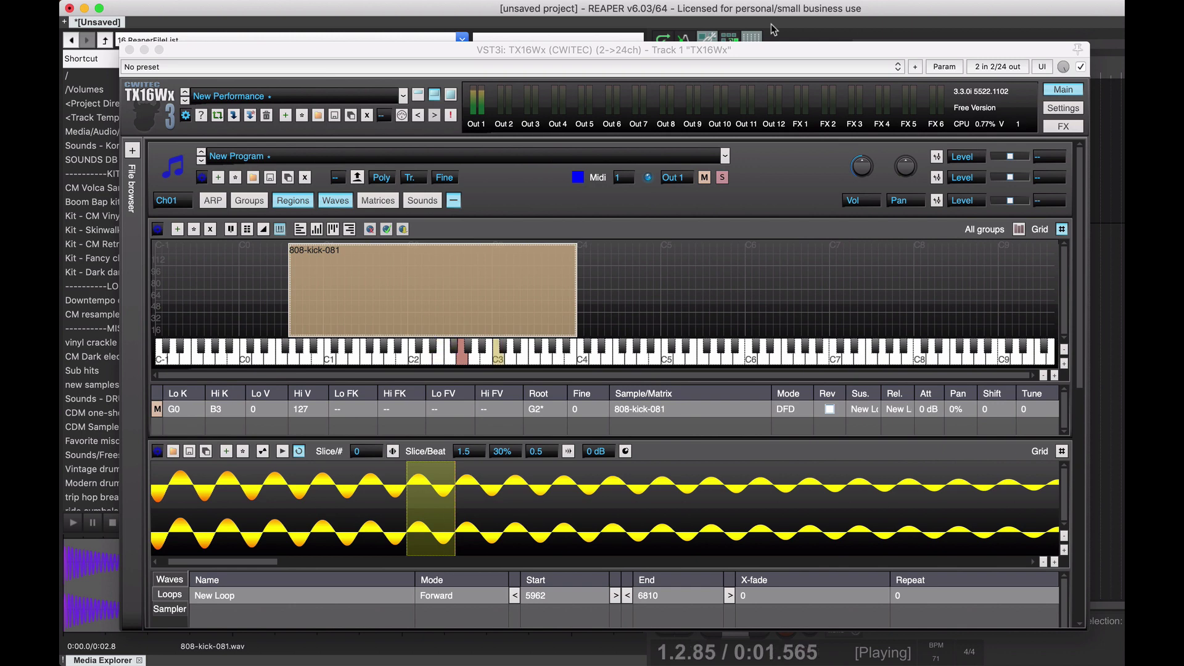
pyautogui.press('space')
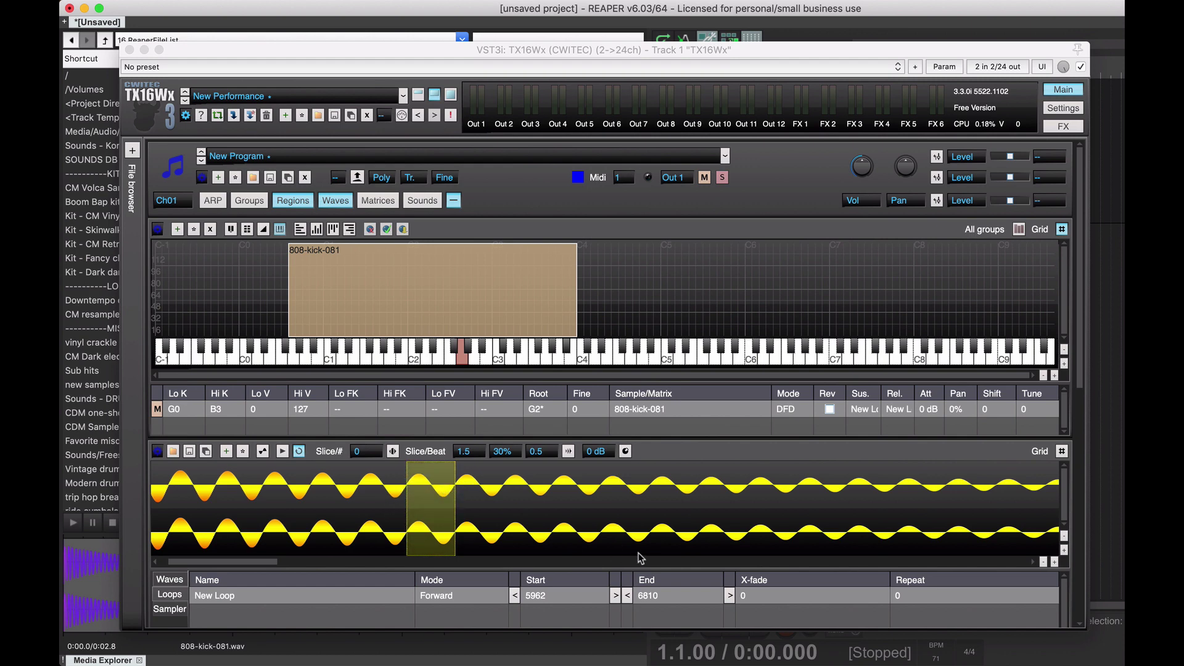
pyautogui.click(616, 595)
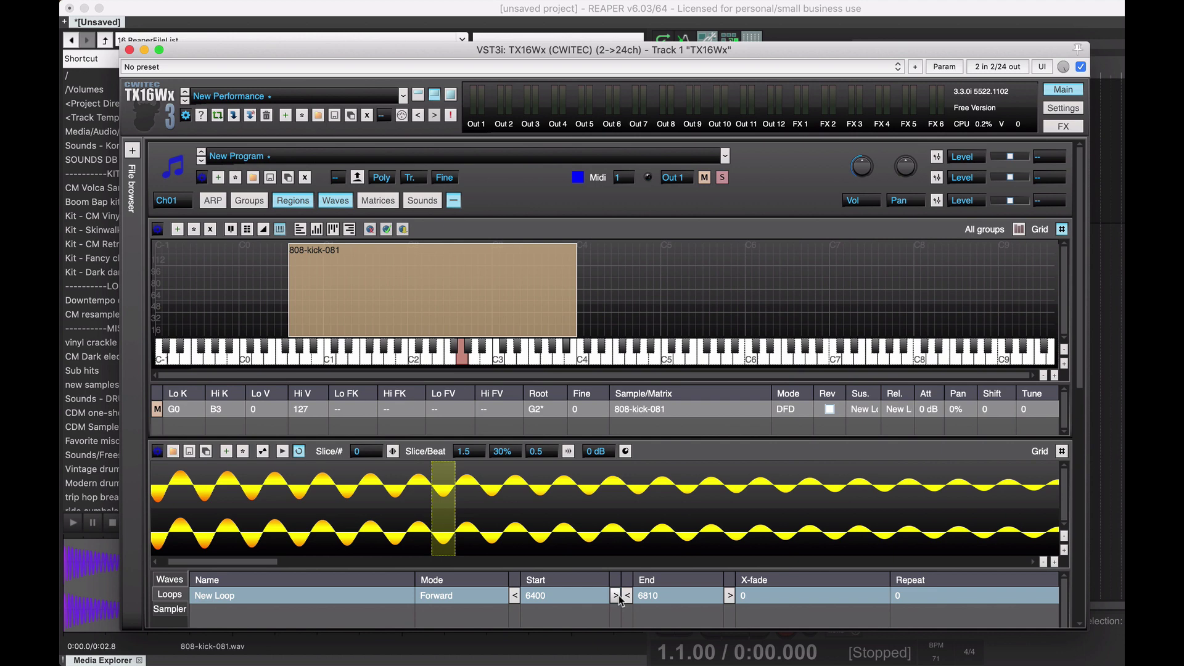
pyautogui.click(514, 595)
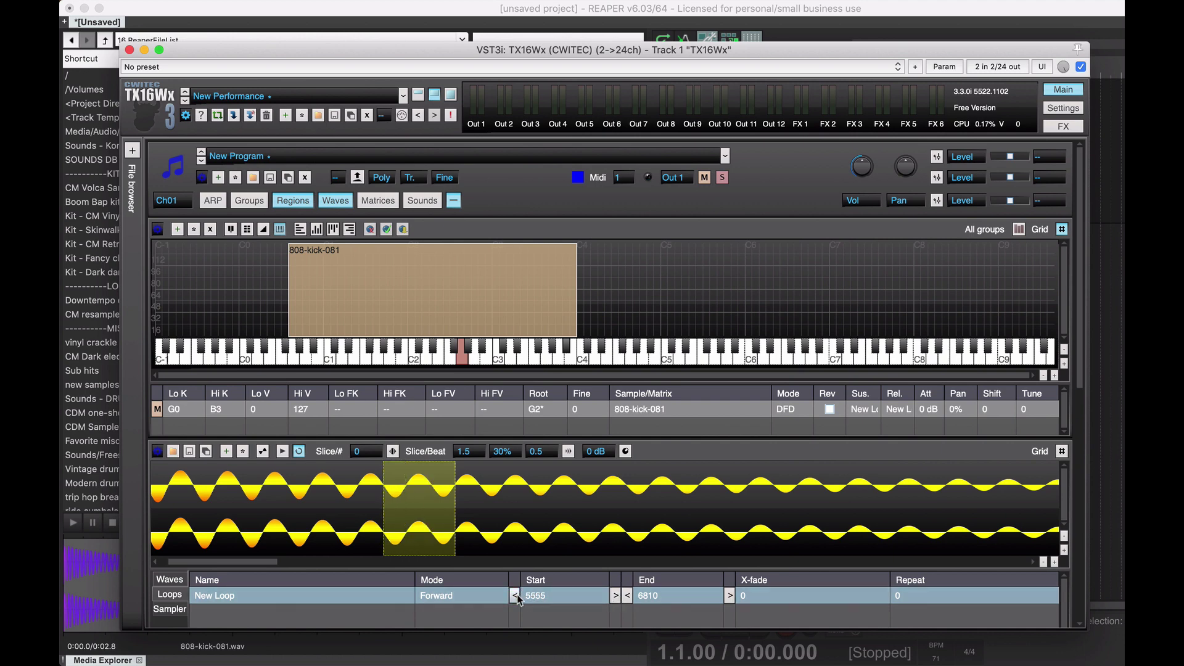
pyautogui.click(438, 359)
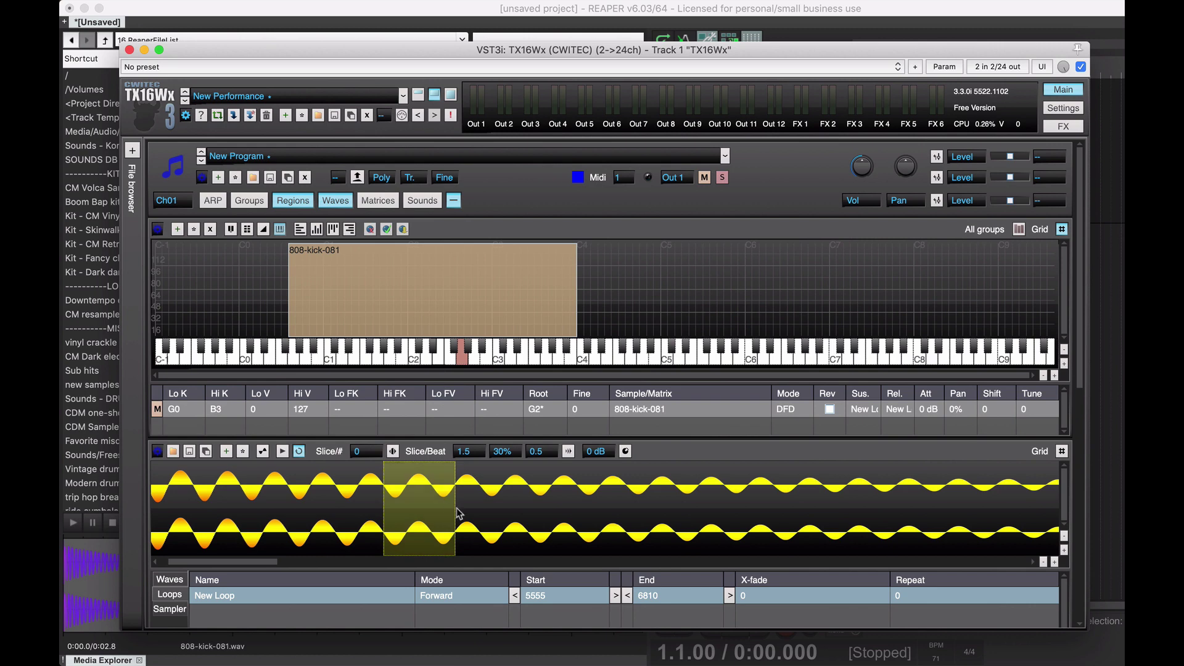
pyautogui.moveTo(455, 507); pyautogui.dragTo(447, 507)
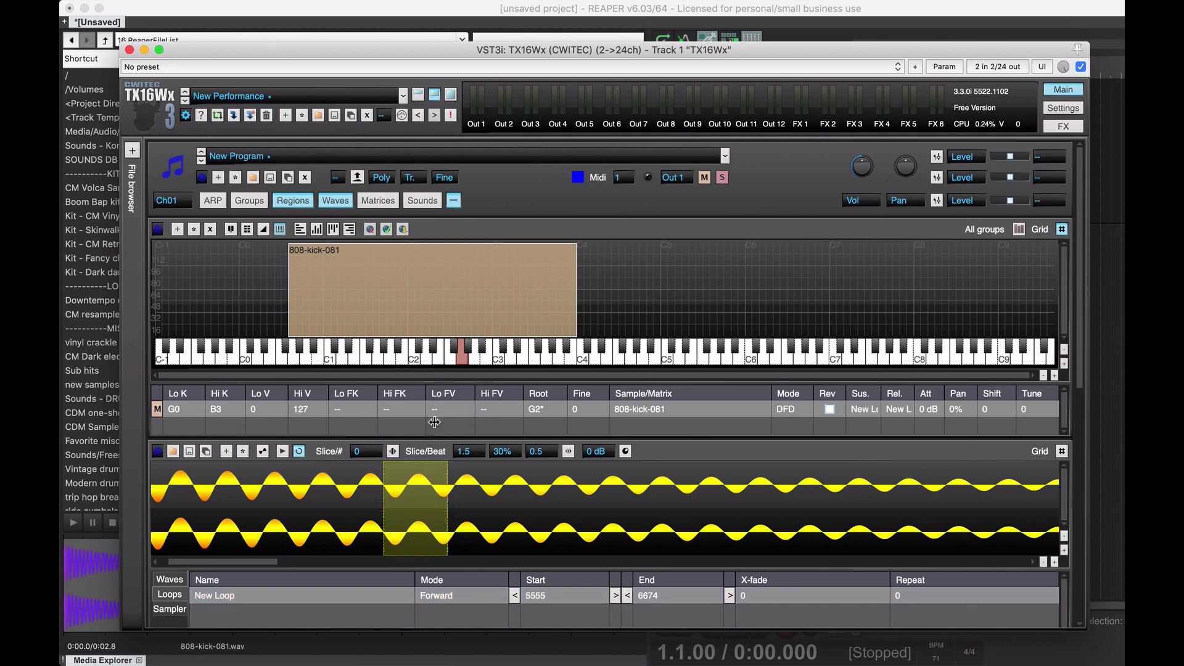
pyautogui.click(439, 363)
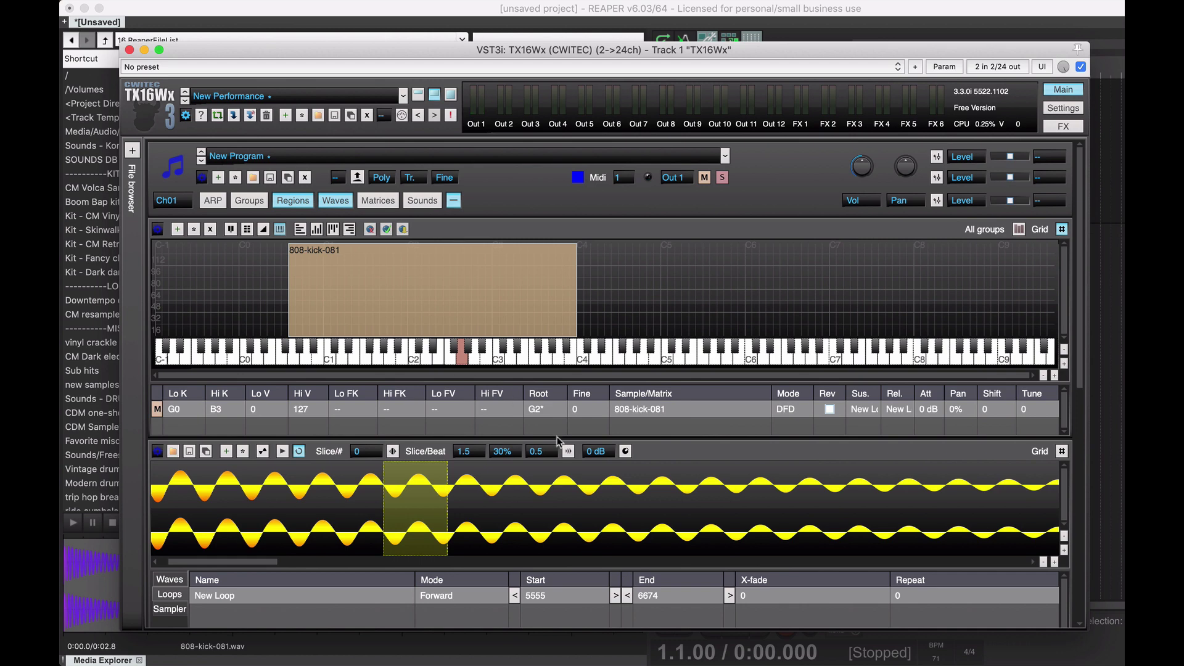
pyautogui.click(616, 596)
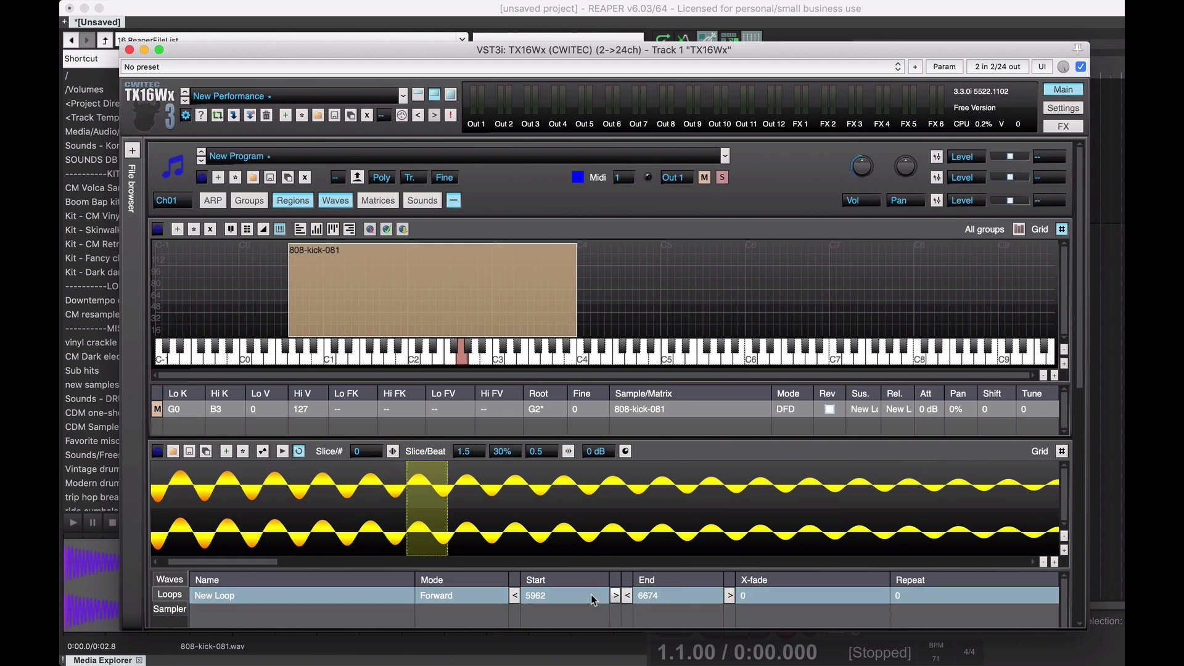
pyautogui.click(627, 596)
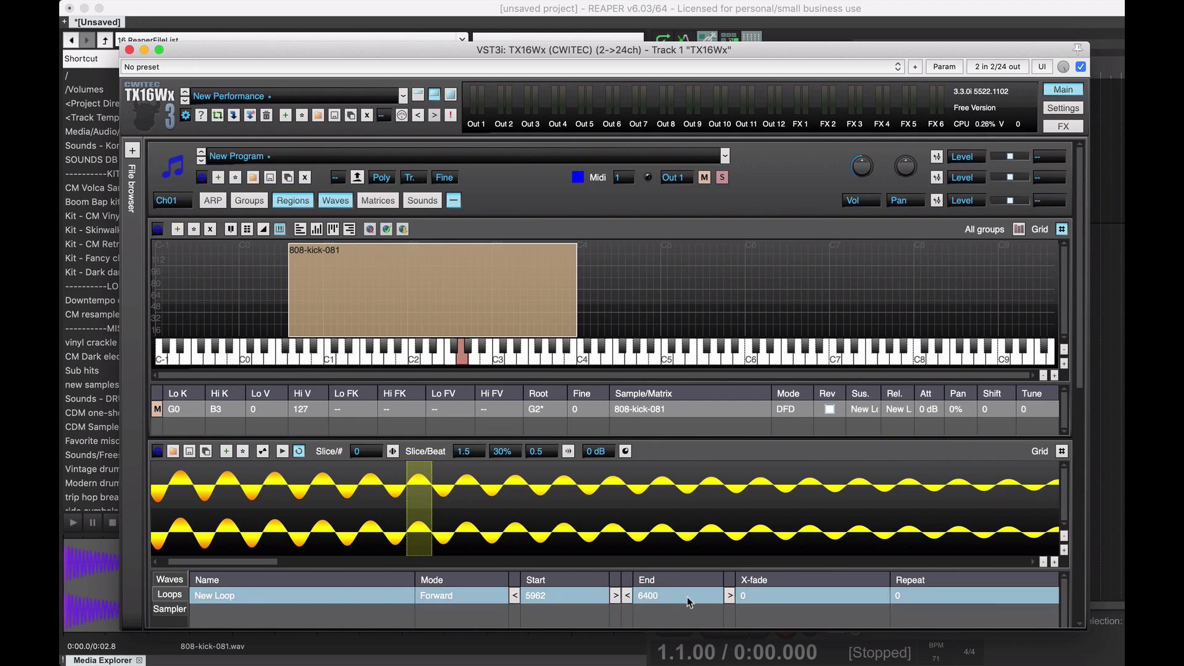
pyautogui.click(730, 595)
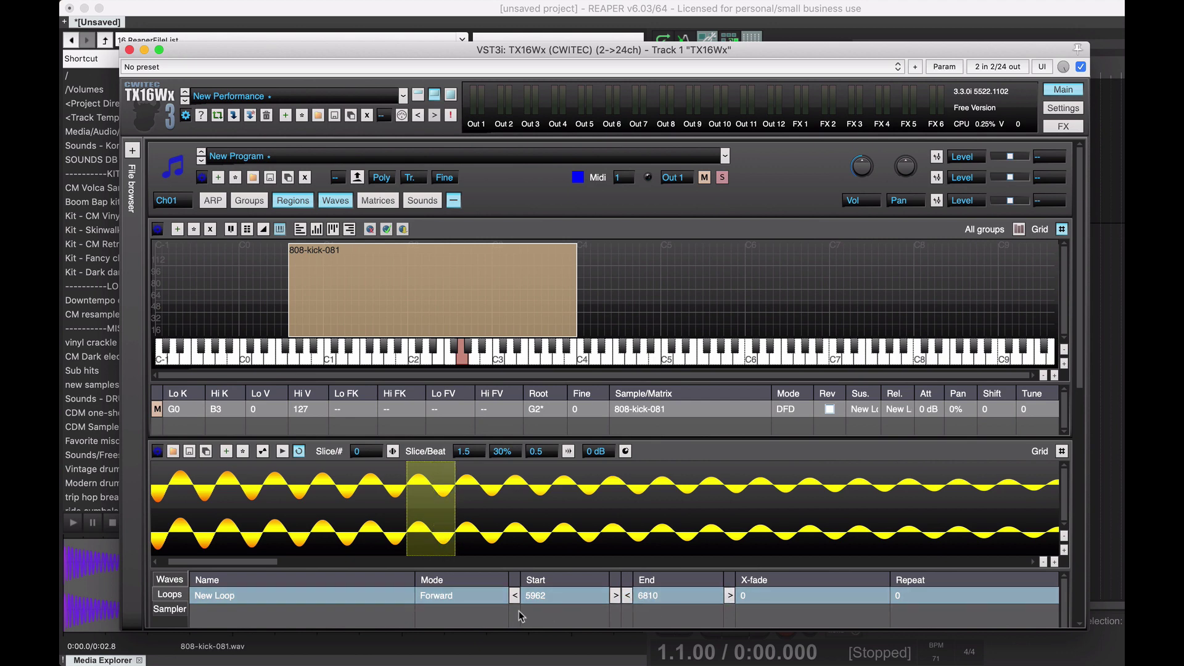
pyautogui.click(441, 357)
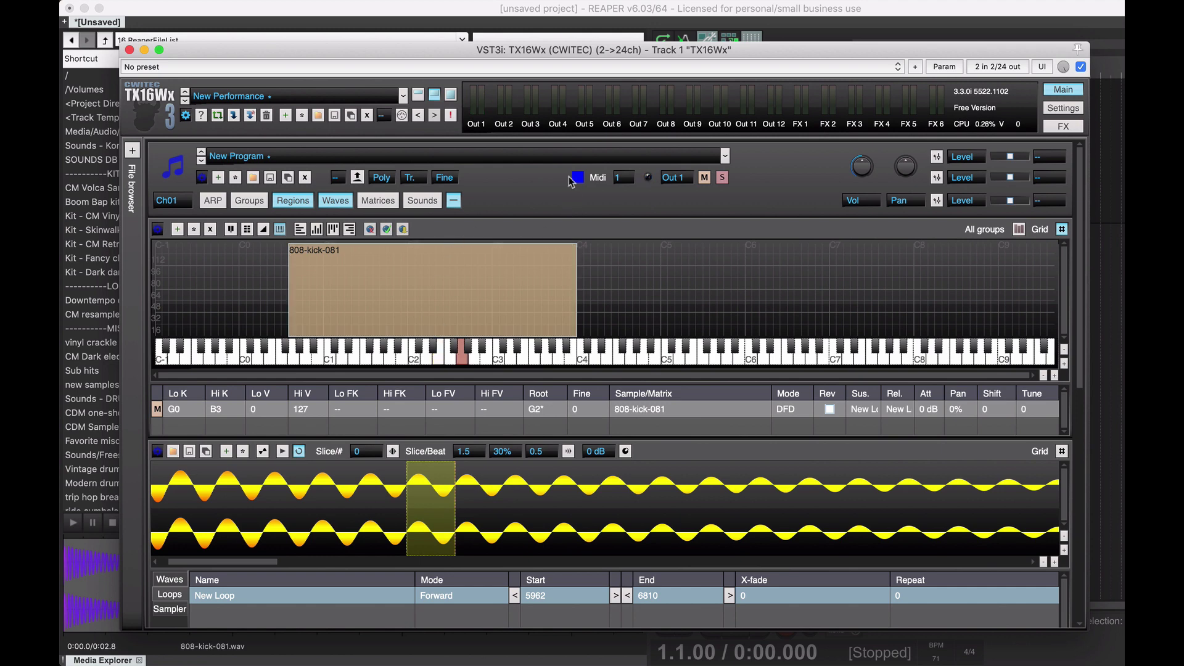
pyautogui.click(638, 20)
pyautogui.press('space')
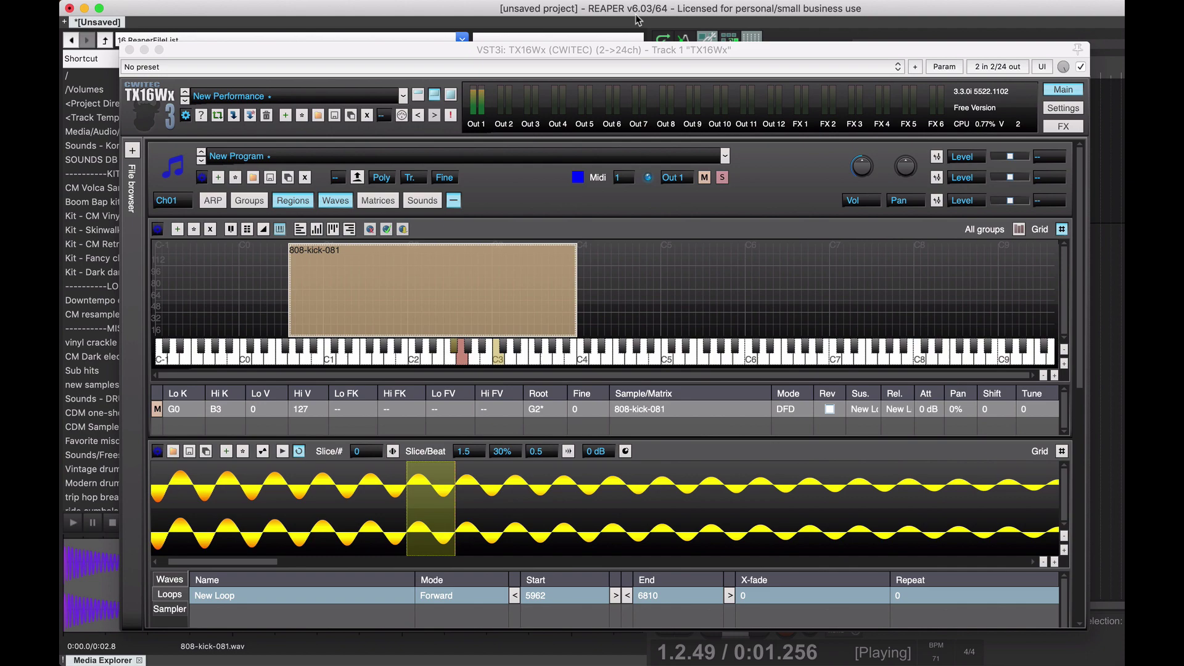
pyautogui.press('space')
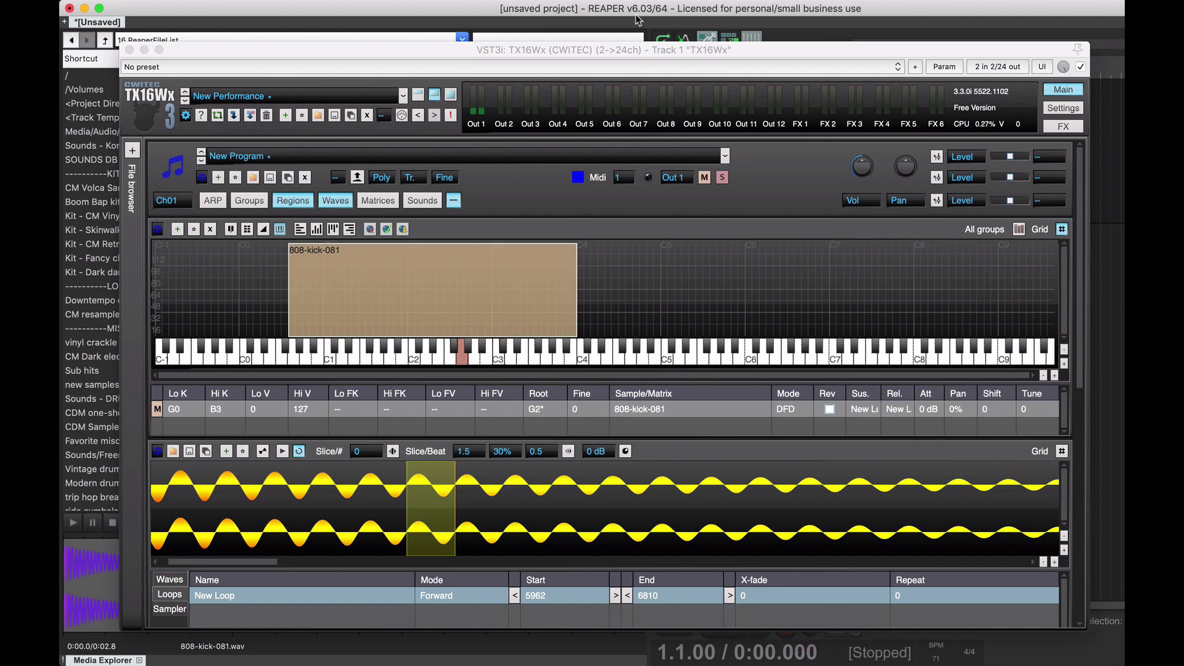
pyautogui.click(537, 54)
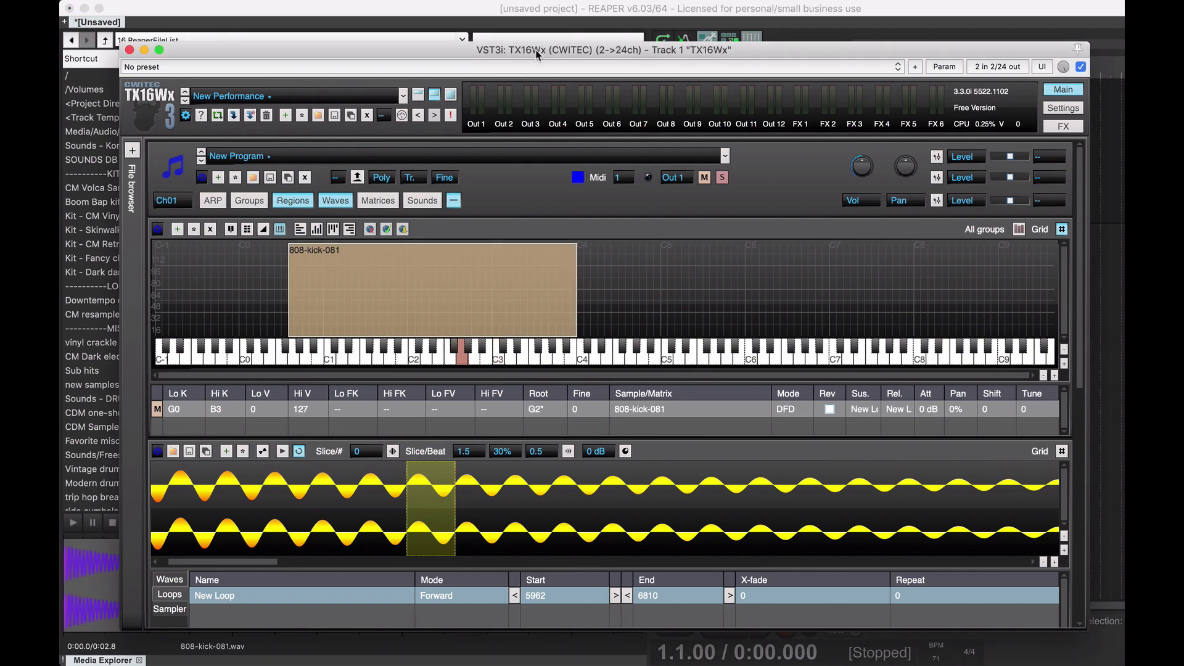
pyautogui.moveTo(553, 51); pyautogui.dragTo(559, 333)
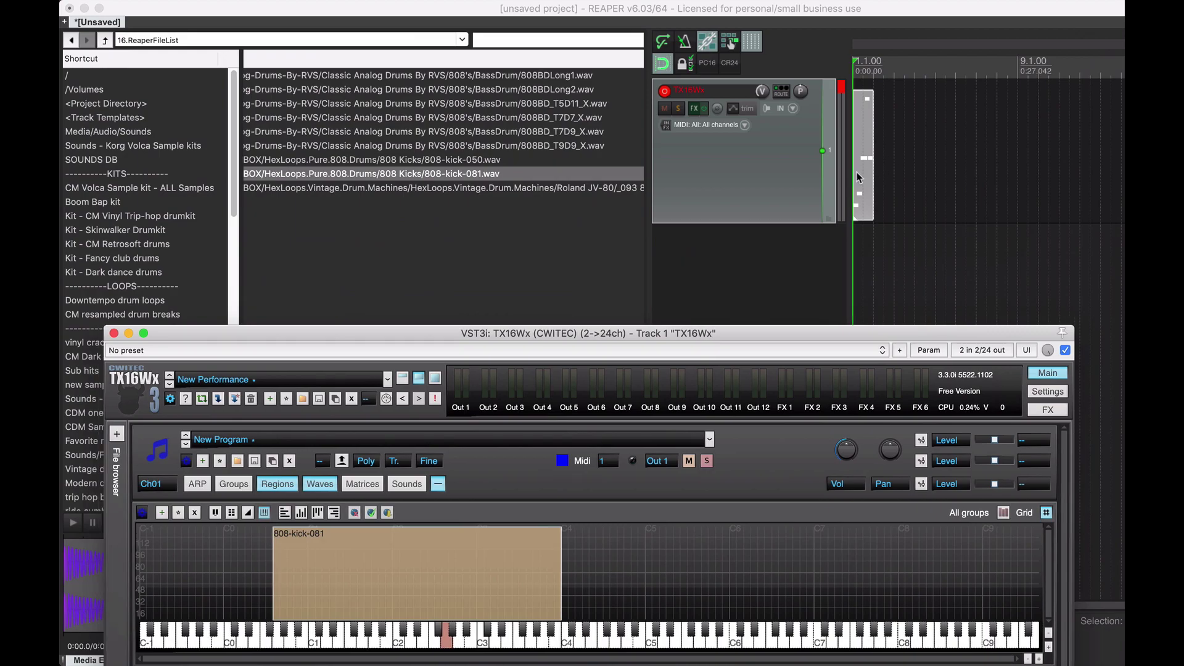
pyautogui.doubleClick(858, 173)
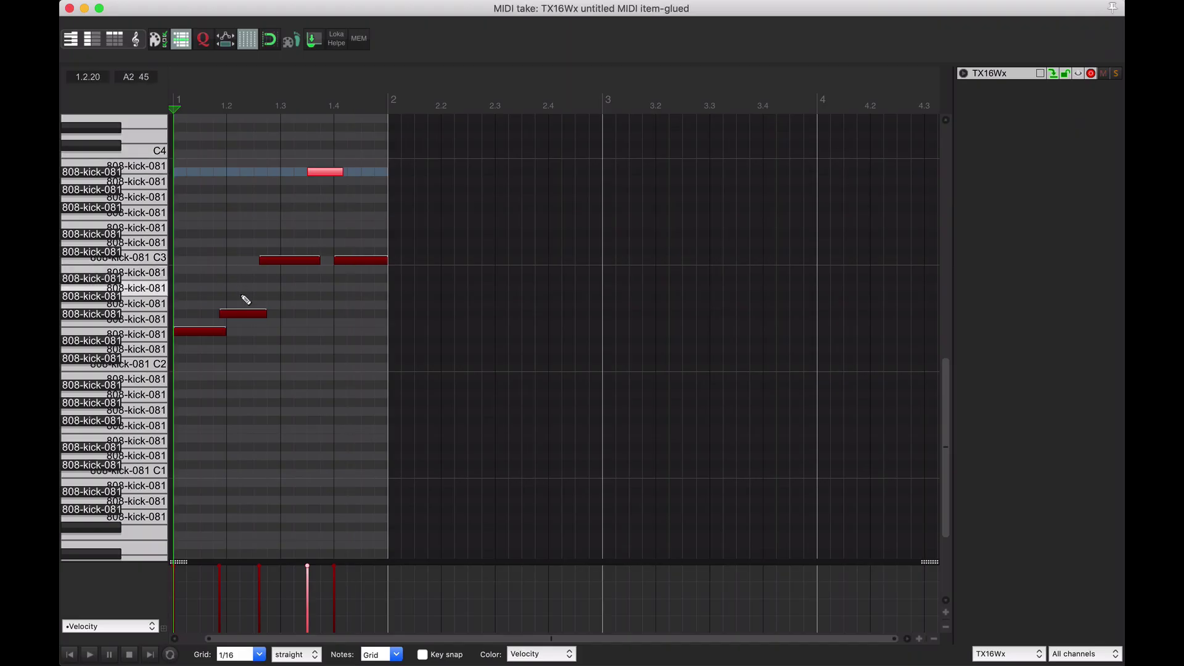
pyautogui.scroll(3, 250, 300)
pyautogui.click(181, 41)
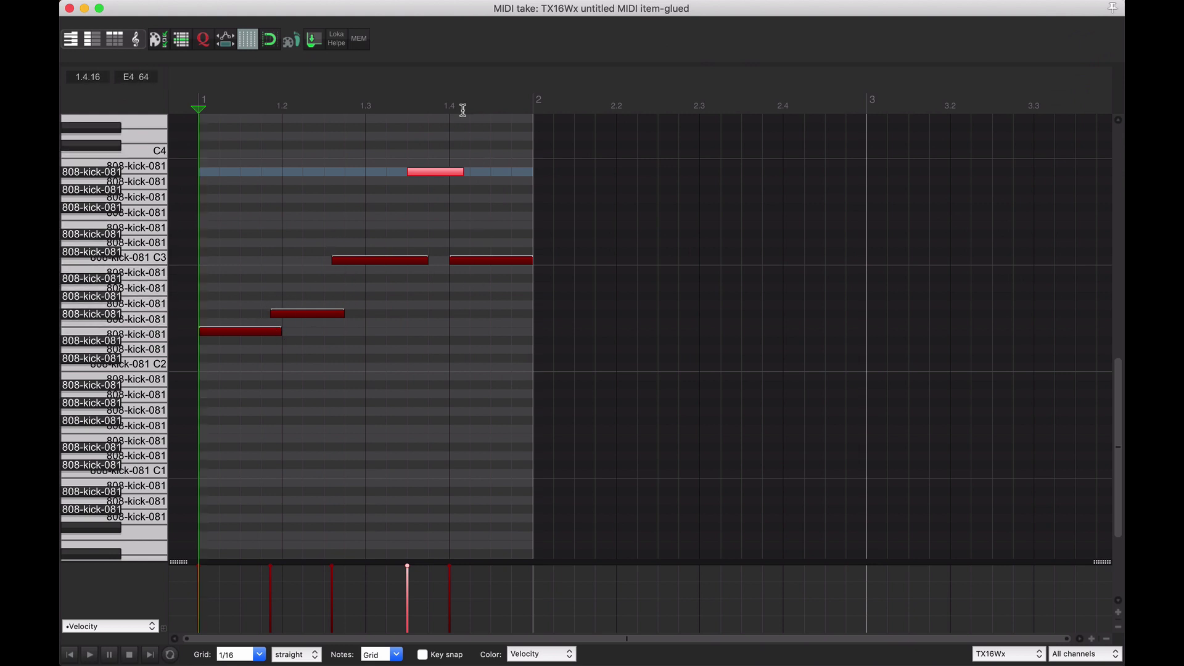
pyautogui.press('Escape')
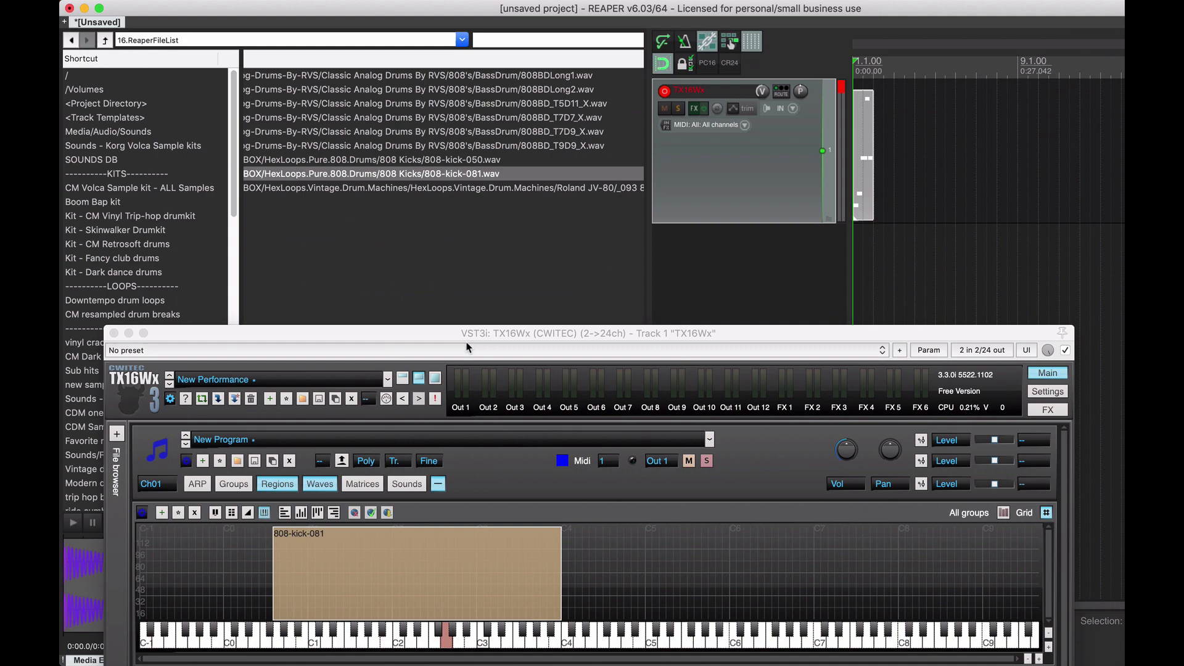
pyautogui.moveTo(462, 333); pyautogui.dragTo(467, 44)
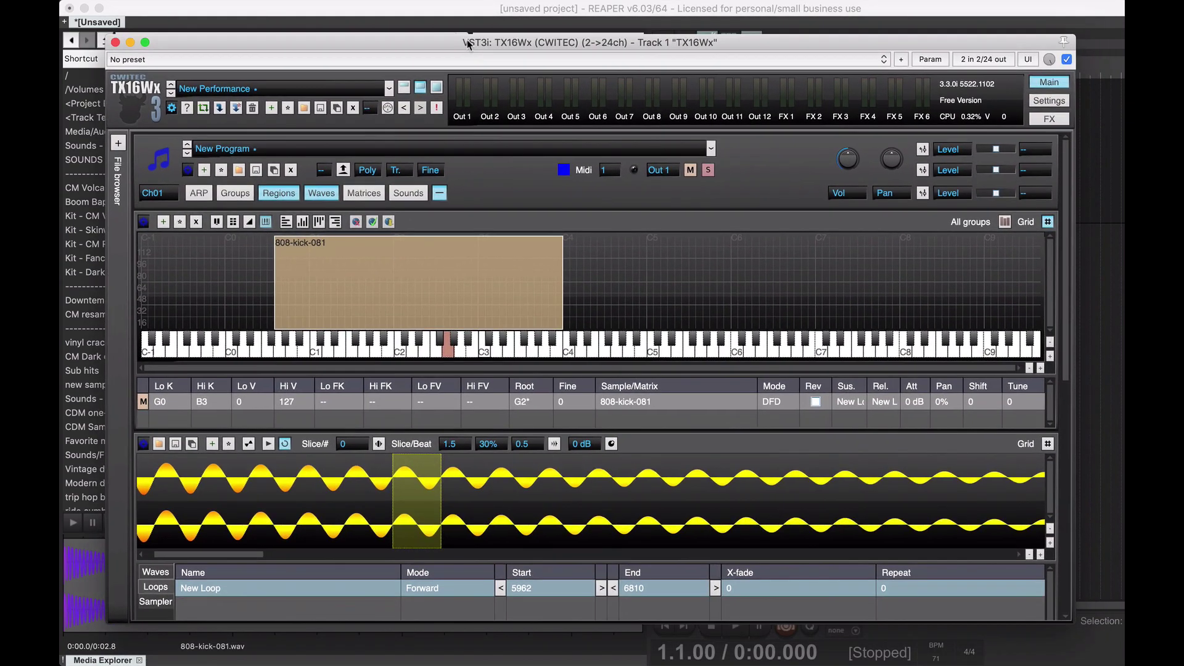
# Step: Show the Groups table and hide the key map and waveform panels
pyautogui.click(367, 170)
pyautogui.click(244, 196)
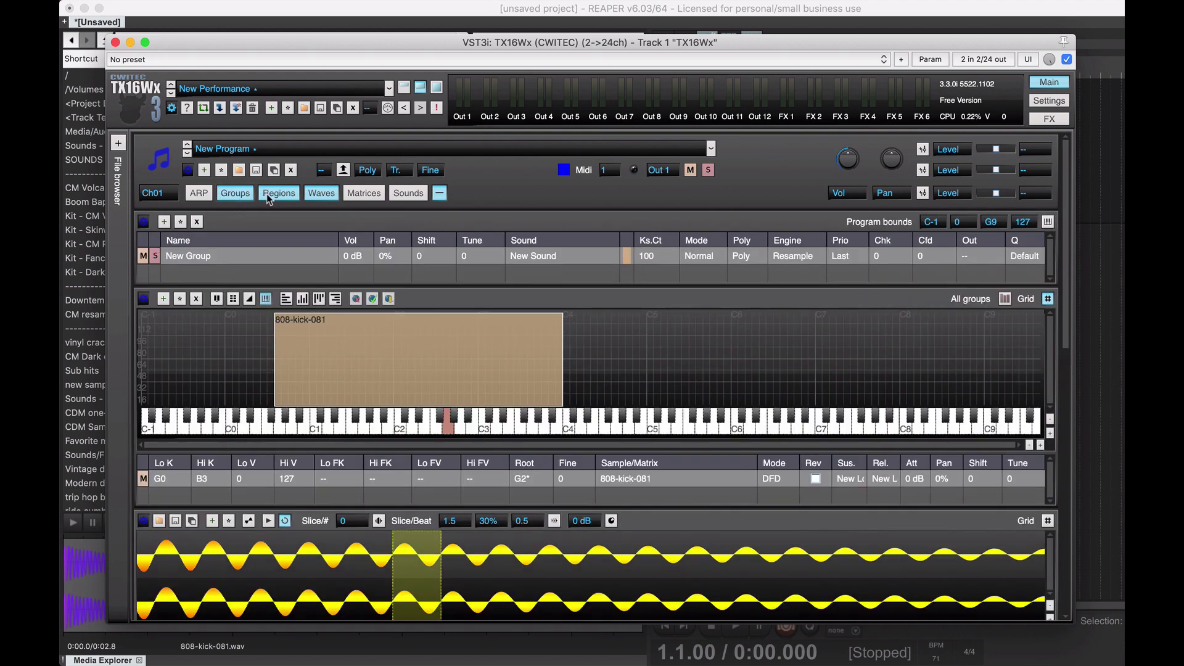
pyautogui.click(278, 194)
pyautogui.click(325, 194)
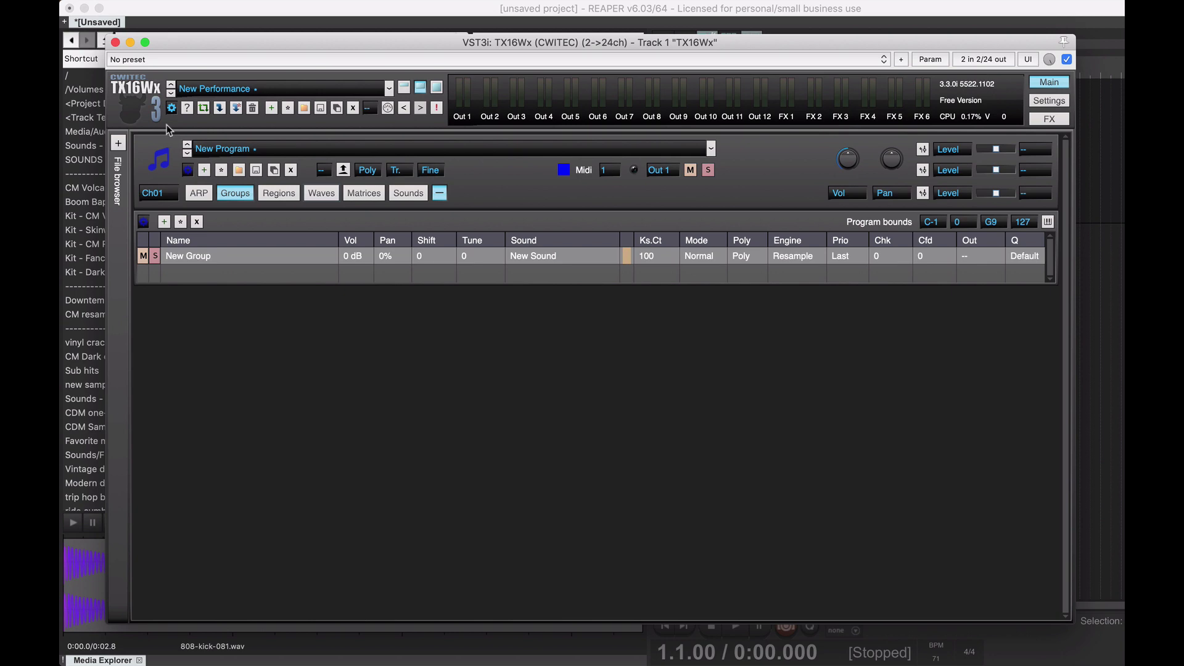
# Step: Keep New Group's trigger mode at Normal and set its voice mode to Legato
pyautogui.click(698, 258)
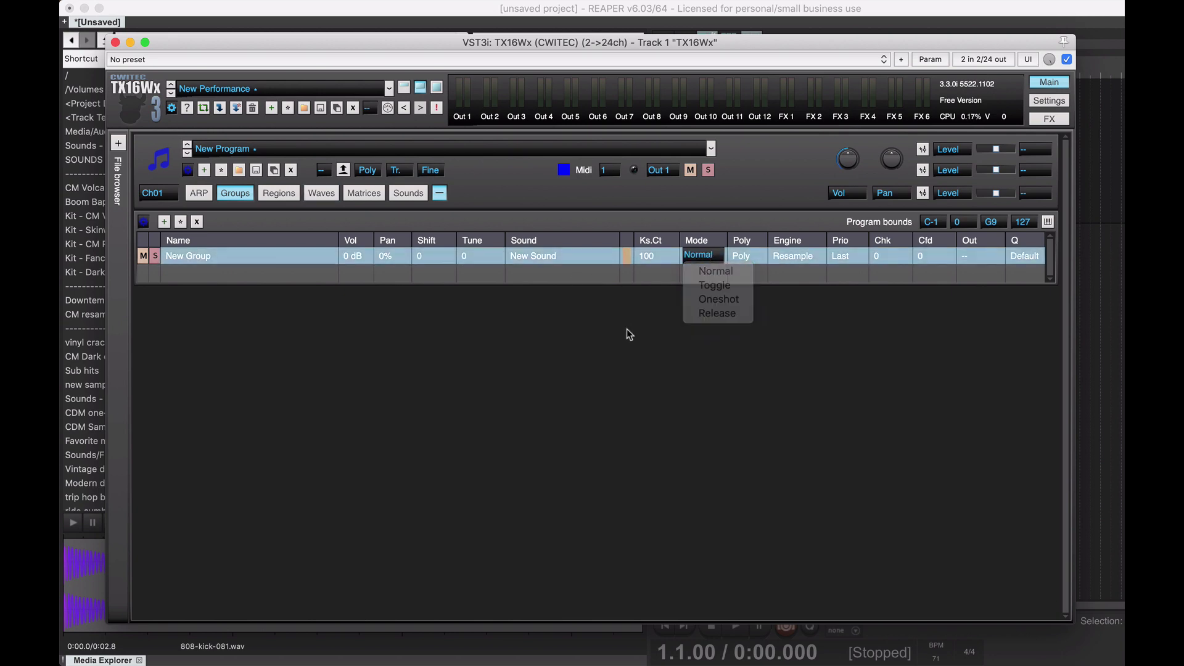
pyautogui.click(689, 272)
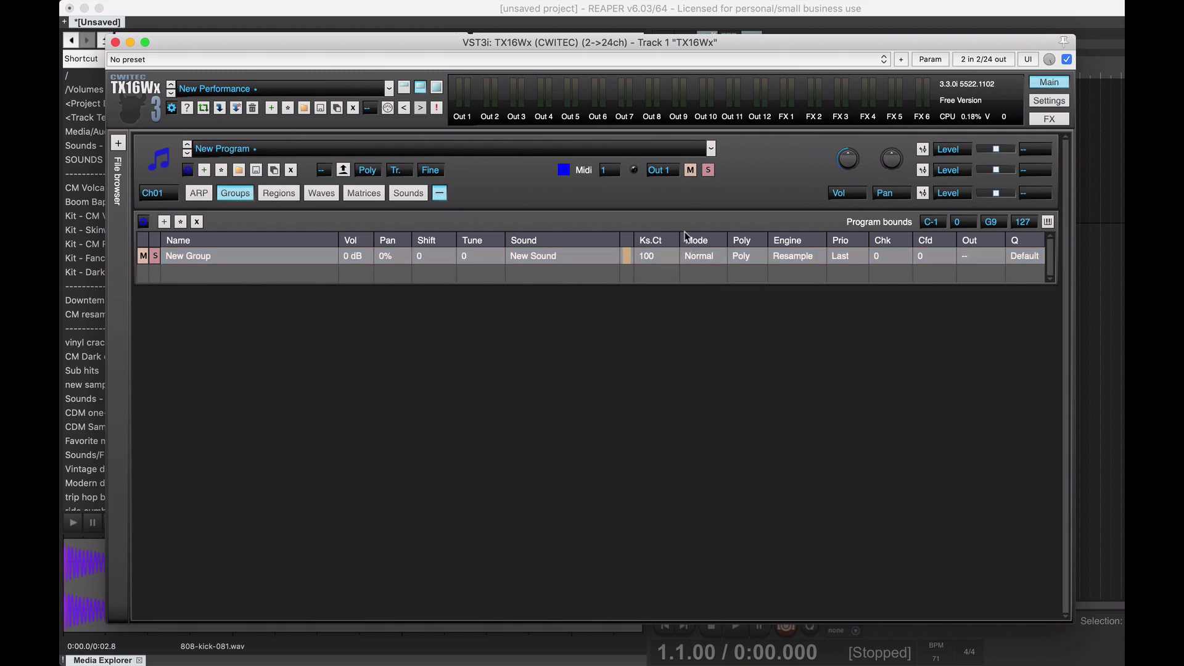
pyautogui.click(746, 259)
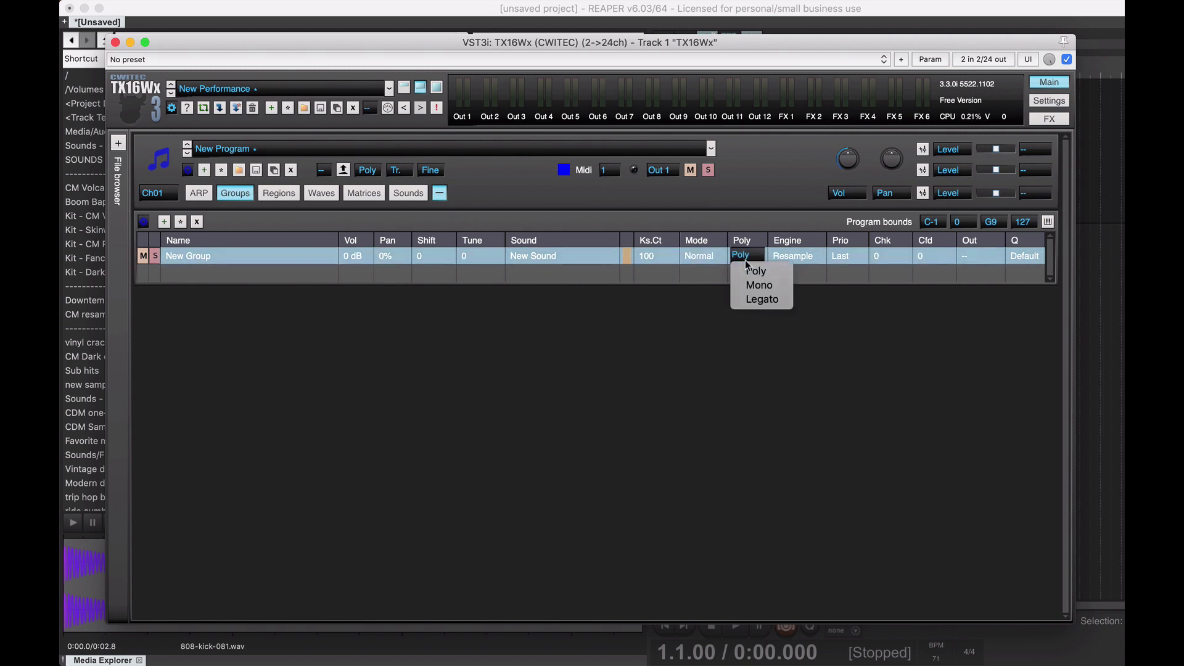
pyautogui.click(765, 300)
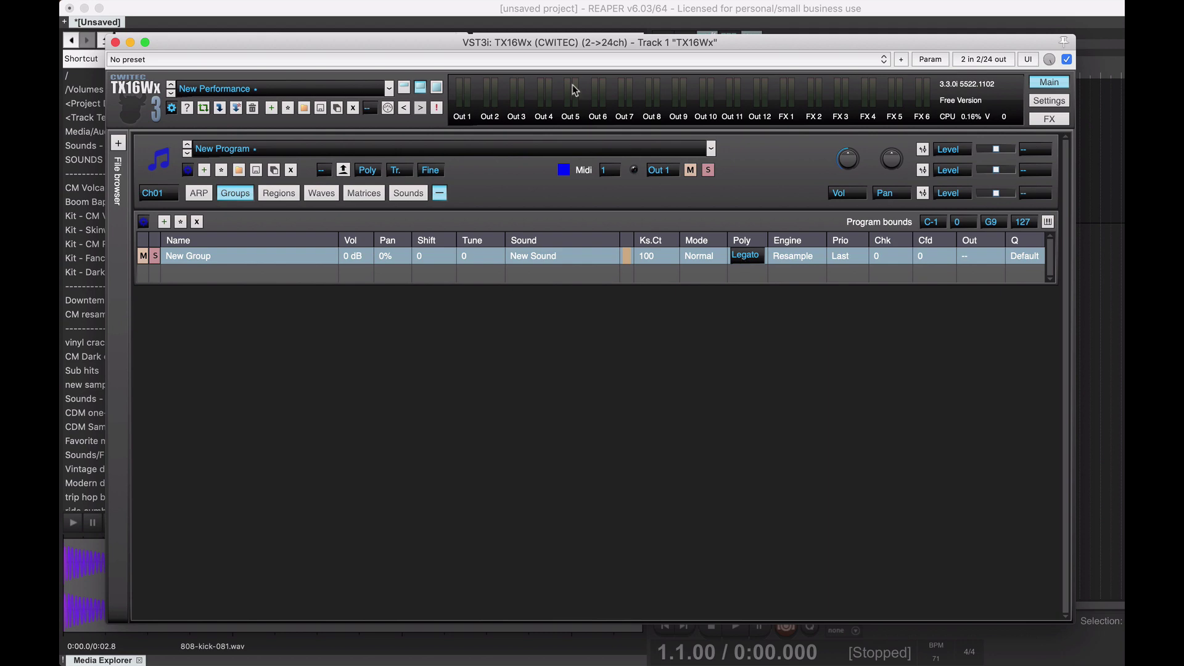
# Step: Play and stop the project to hear the Legato kick
pyautogui.moveTo(670, 21); pyautogui.dragTo(673, 21)
pyautogui.press('space')
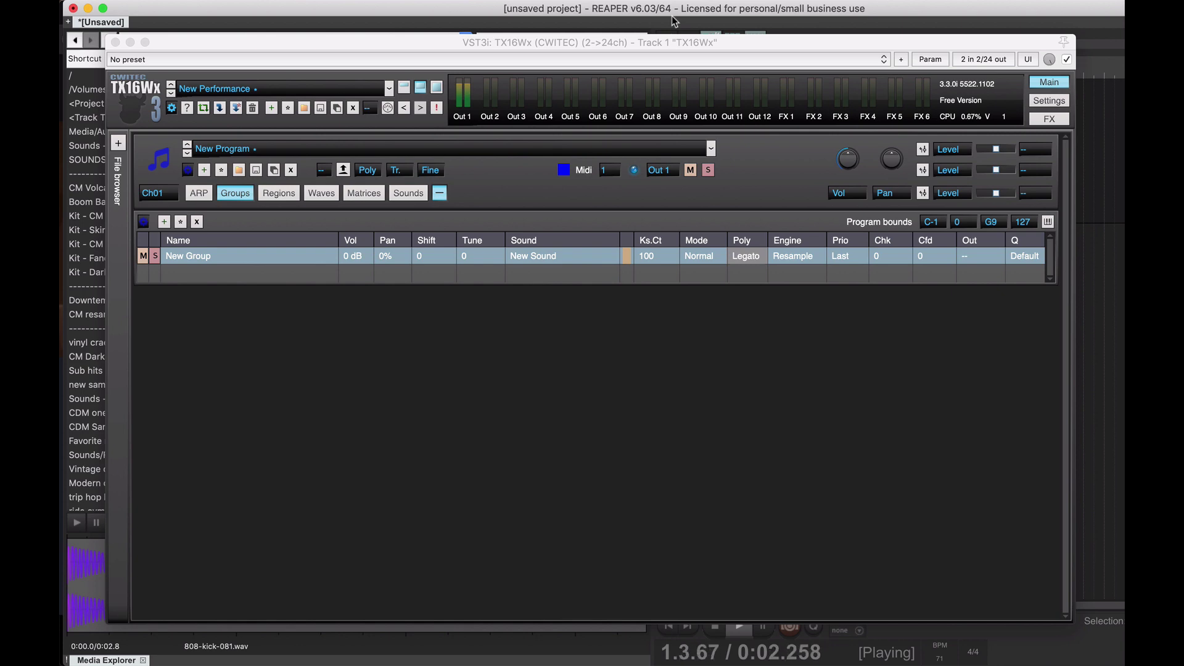
pyautogui.press('space')
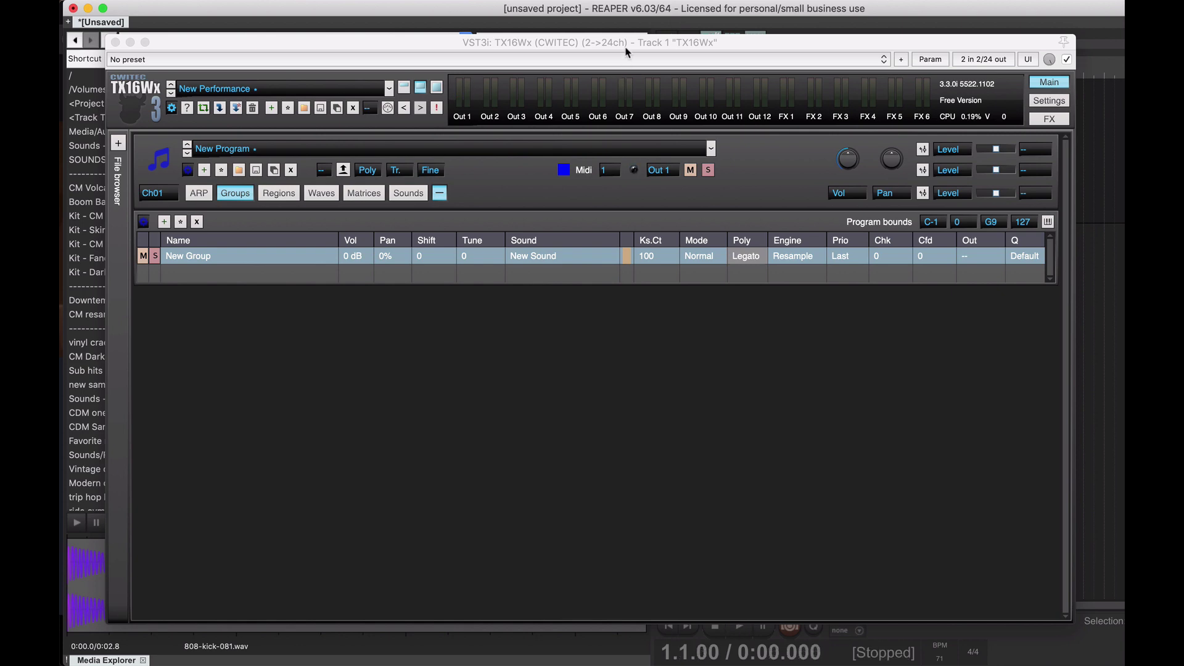
pyautogui.moveTo(633, 14); pyautogui.dragTo(626, 18)
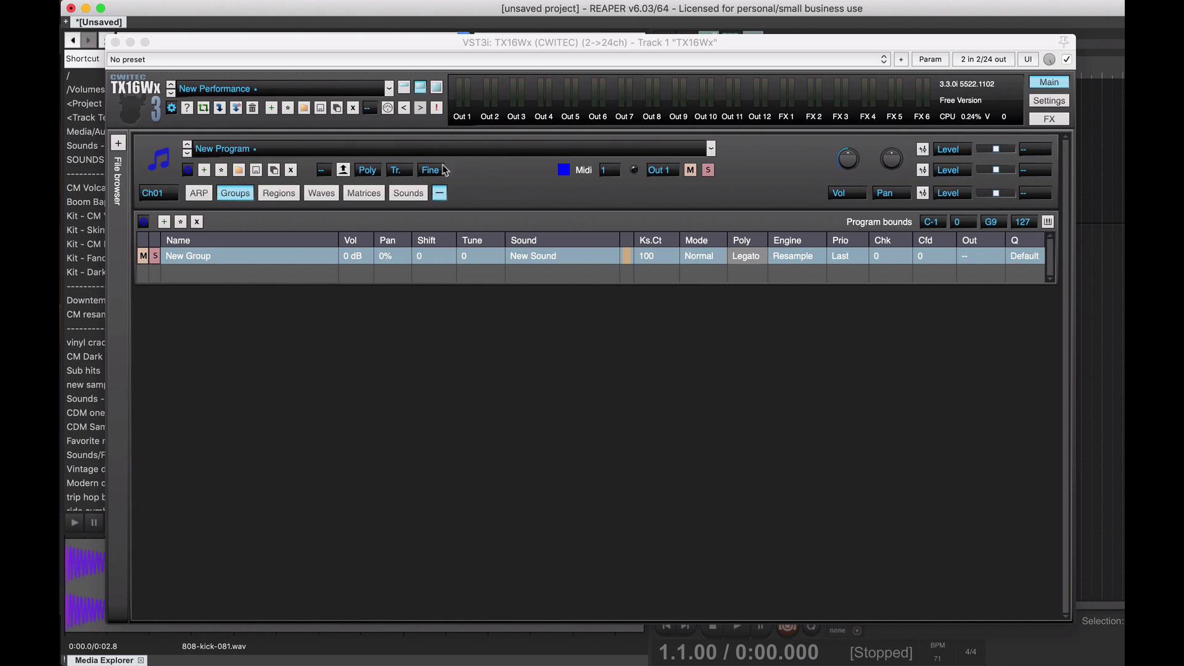
# Step: In the New Sound editor, leave glide mode on Held and raise Glide to 338 ms
pyautogui.click(235, 191)
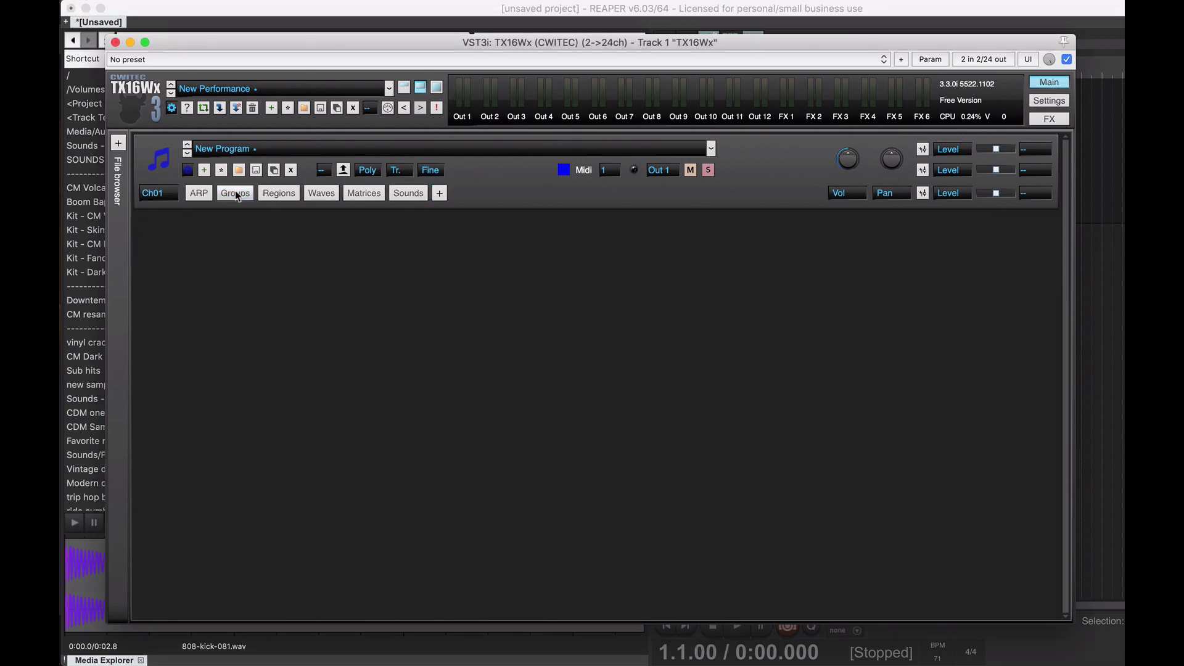
pyautogui.click(408, 194)
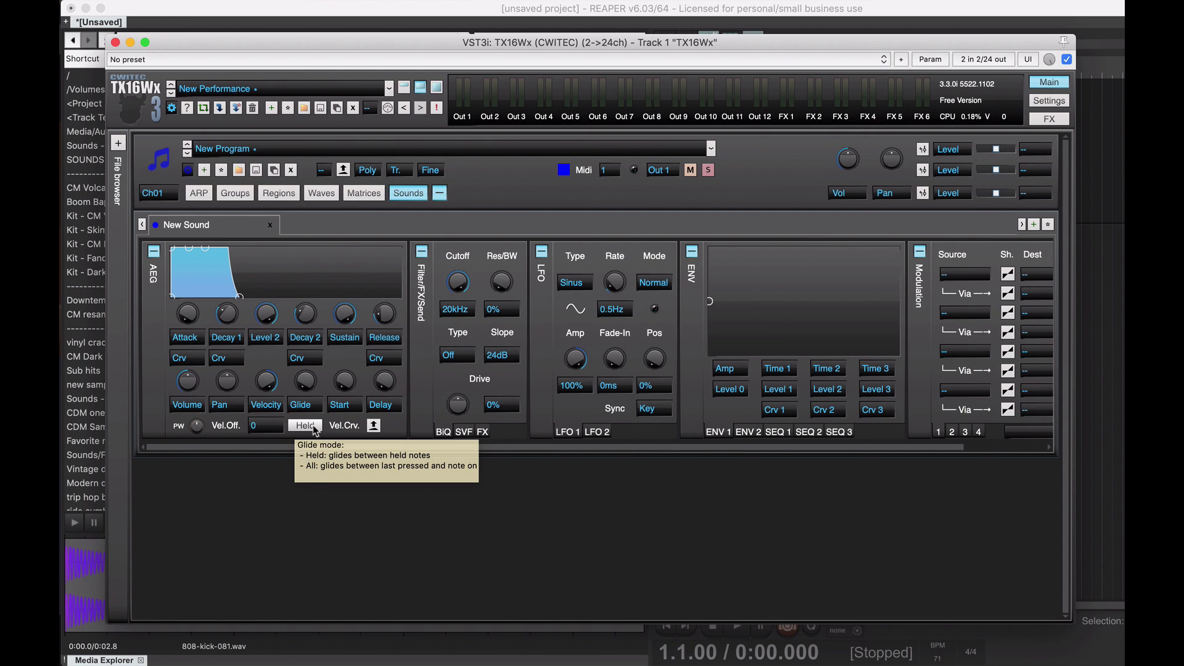
pyautogui.click(311, 427)
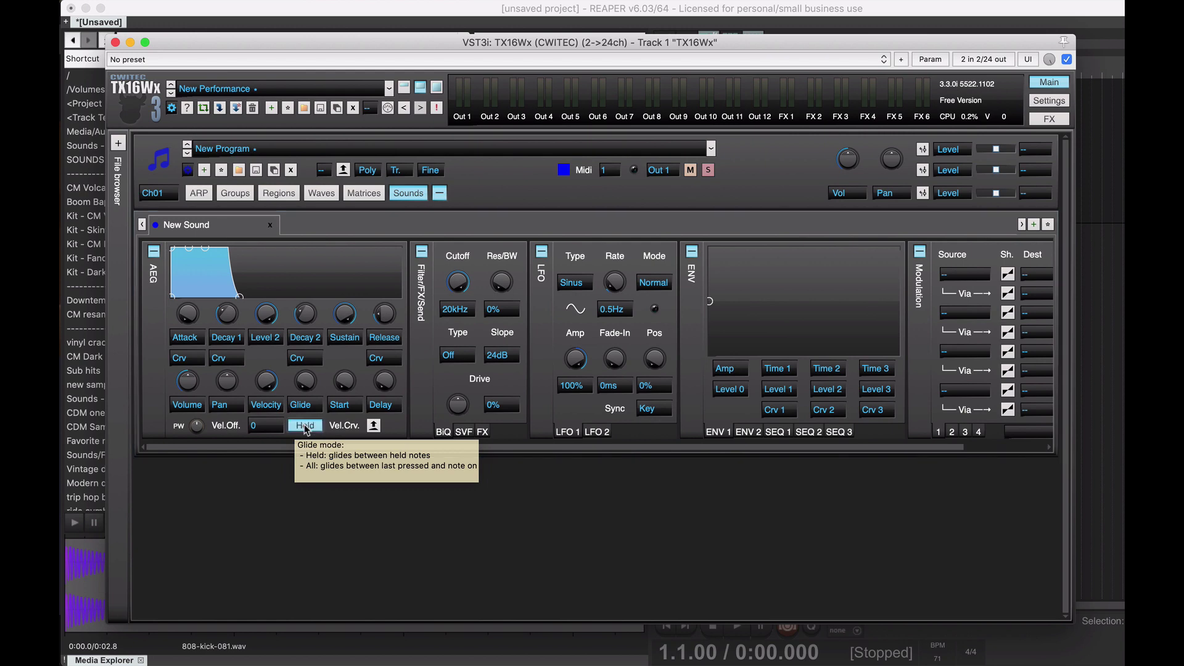
pyautogui.click(304, 426)
pyautogui.click(304, 427)
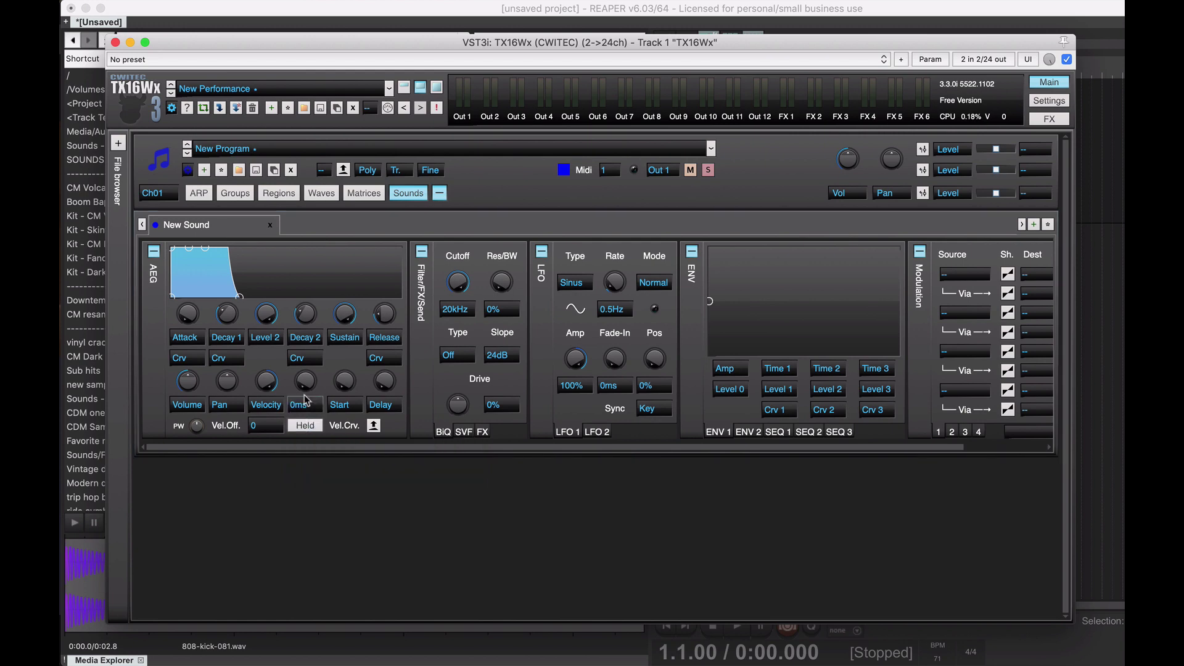
pyautogui.moveTo(304, 390); pyautogui.dragTo(306, 339)
# Step: Play and stop the project a few times to hear the glide
pyautogui.press('space')
pyautogui.press('space')
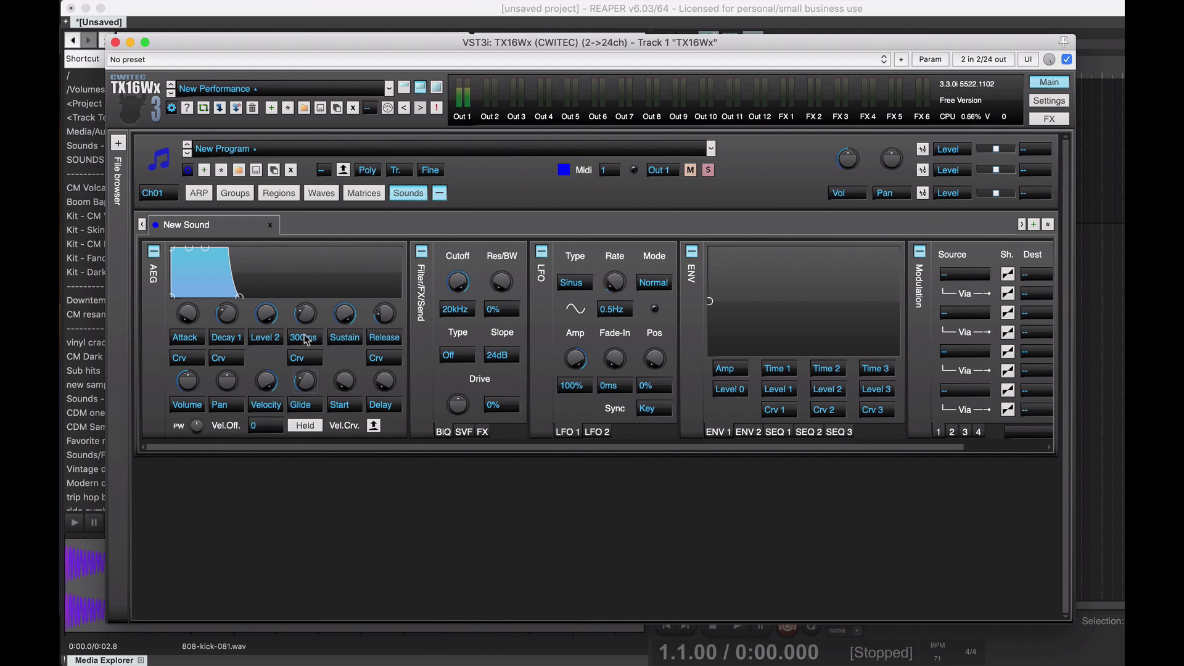
pyautogui.press('space')
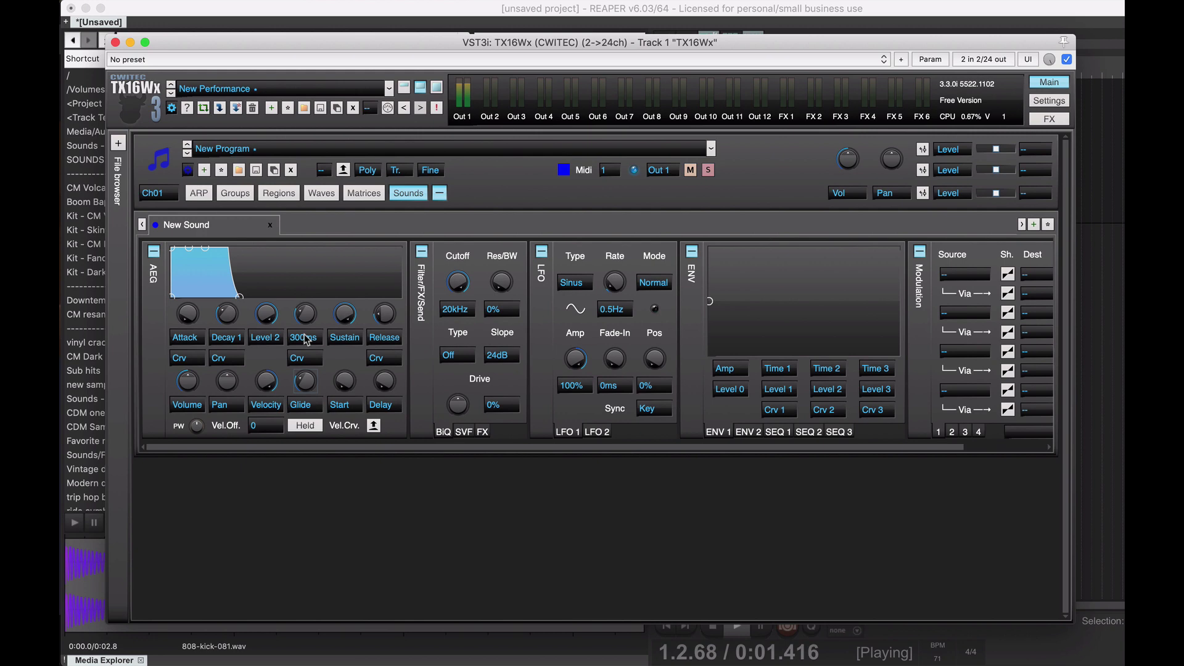
pyautogui.press('space')
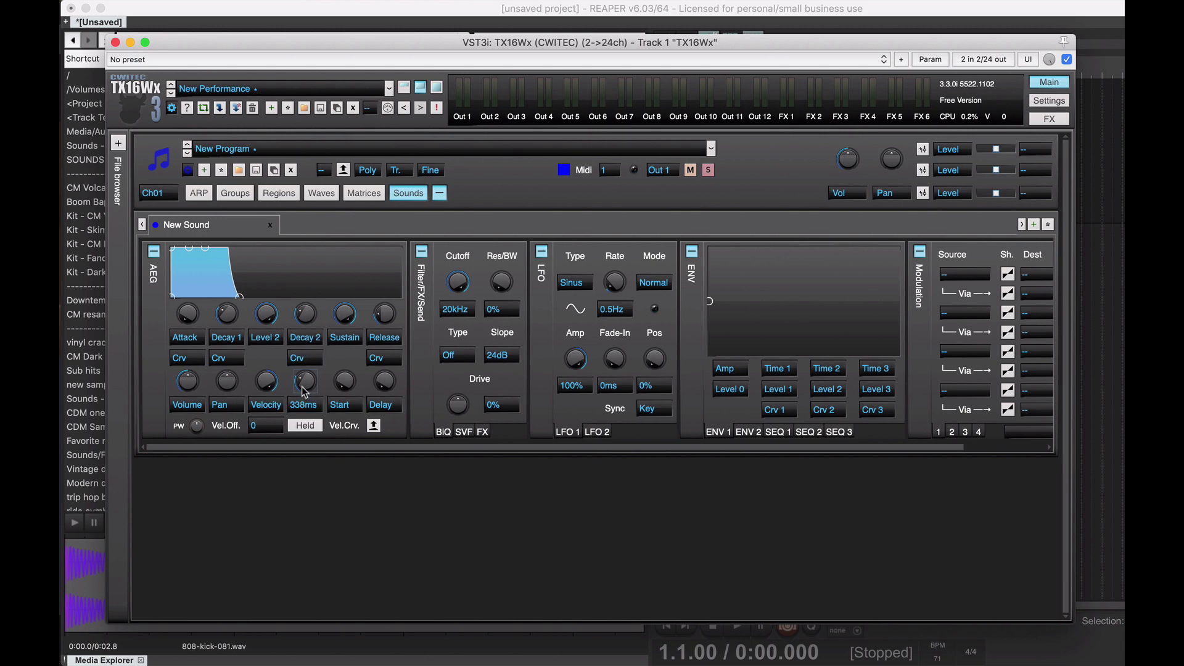
pyautogui.press('space')
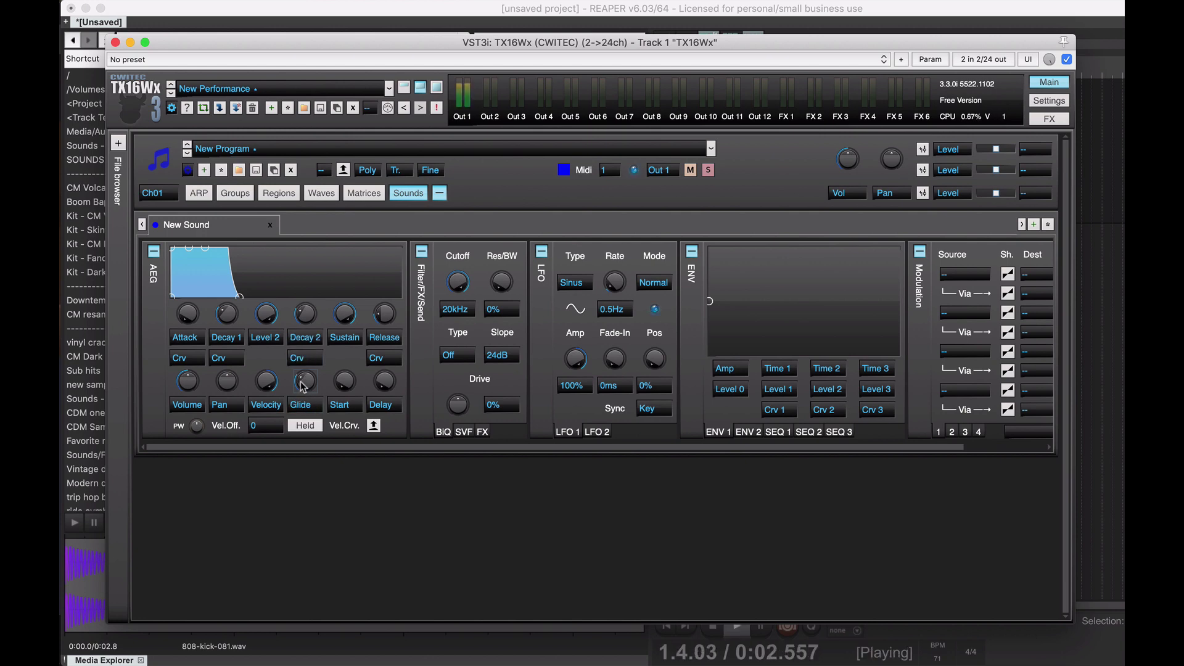
pyautogui.press('space')
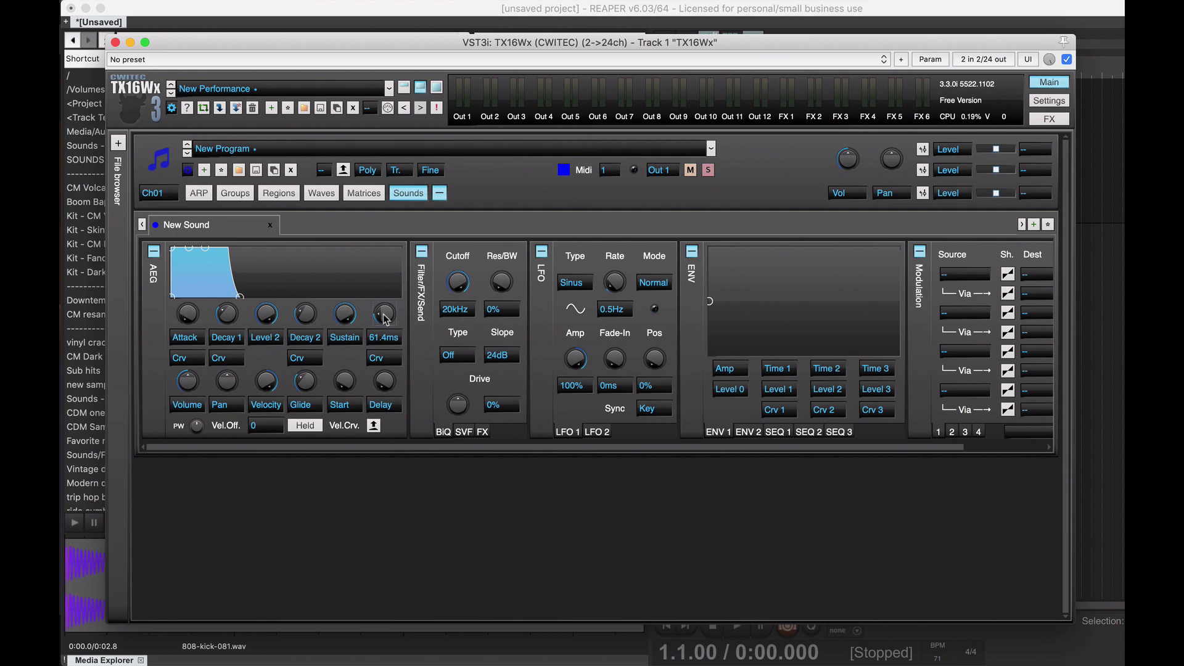
# Step: Lengthen the amp envelope Release past 335 ms, auditioning after each change
pyautogui.moveTo(384, 318); pyautogui.dragTo(384, 314)
pyautogui.press('space')
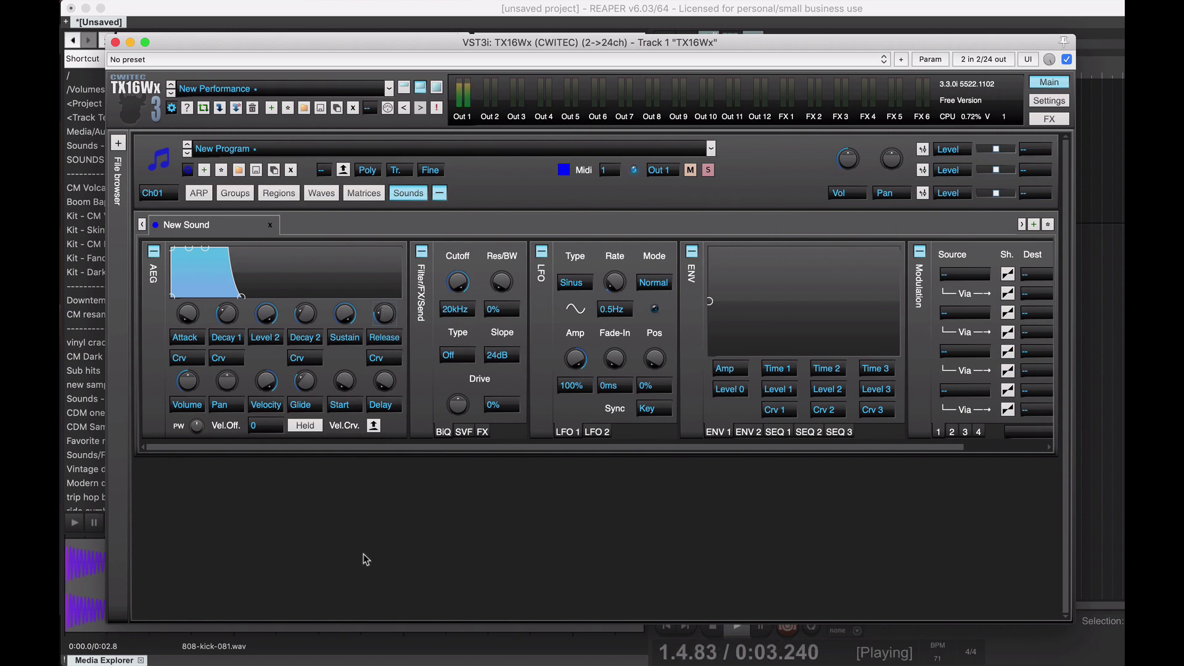
pyautogui.press('space')
pyautogui.moveTo(384, 313); pyautogui.dragTo(383, 303)
pyautogui.press('space')
pyautogui.press('space')
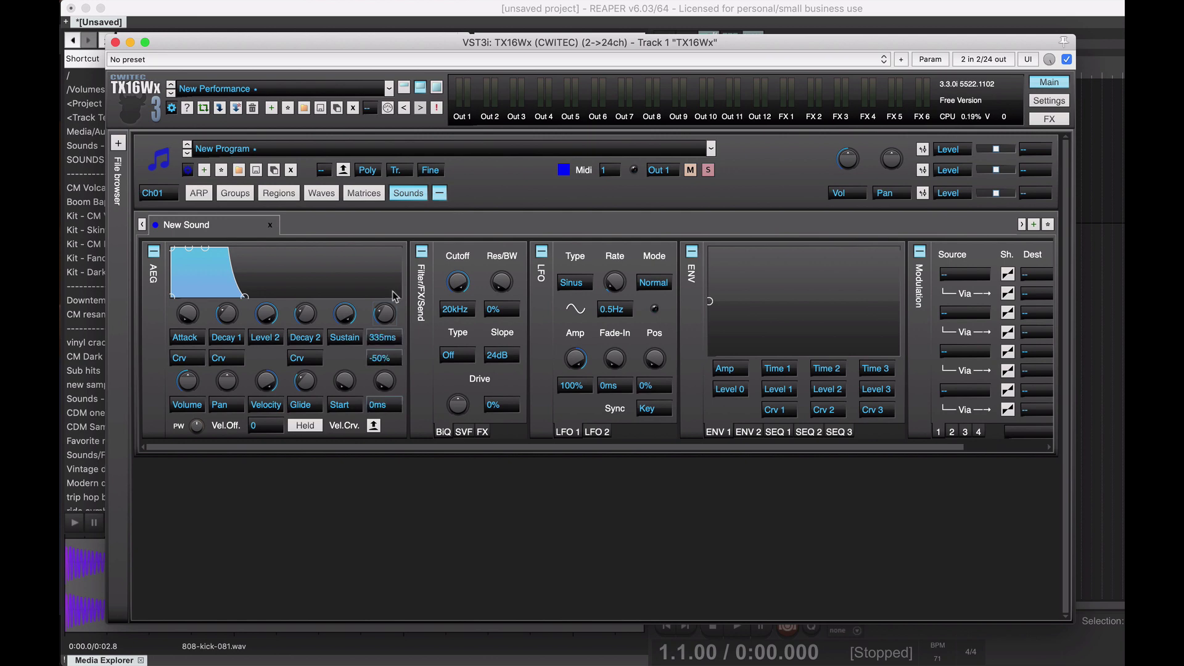
pyautogui.moveTo(386, 315); pyautogui.dragTo(389, 314)
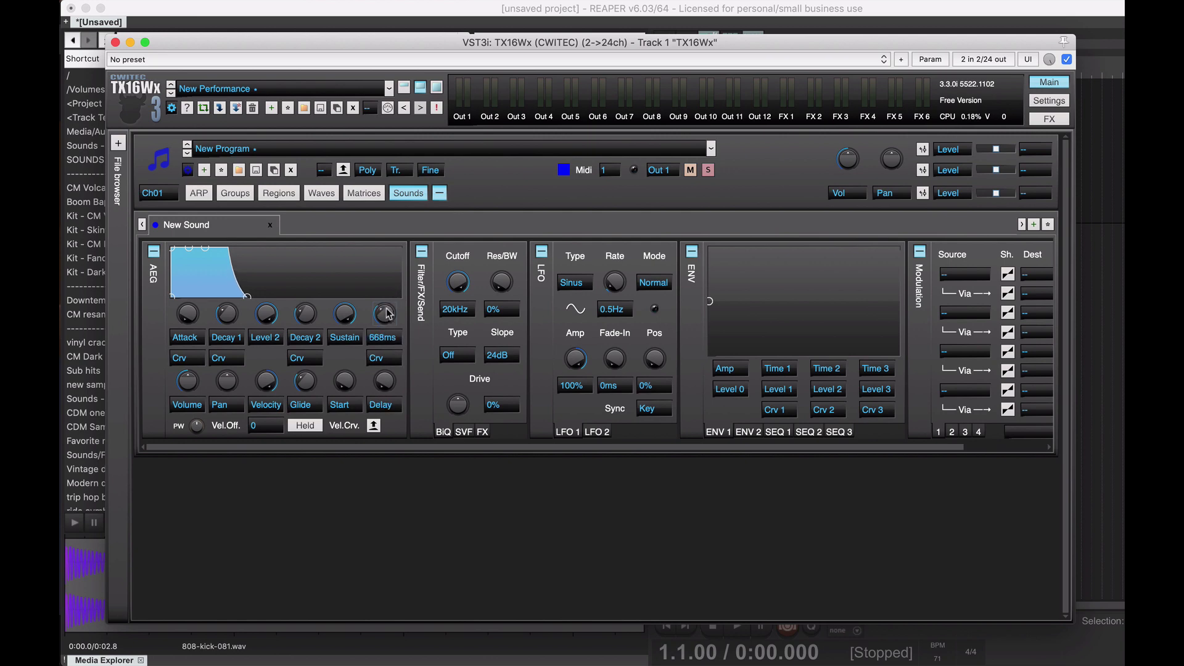
pyautogui.press('space')
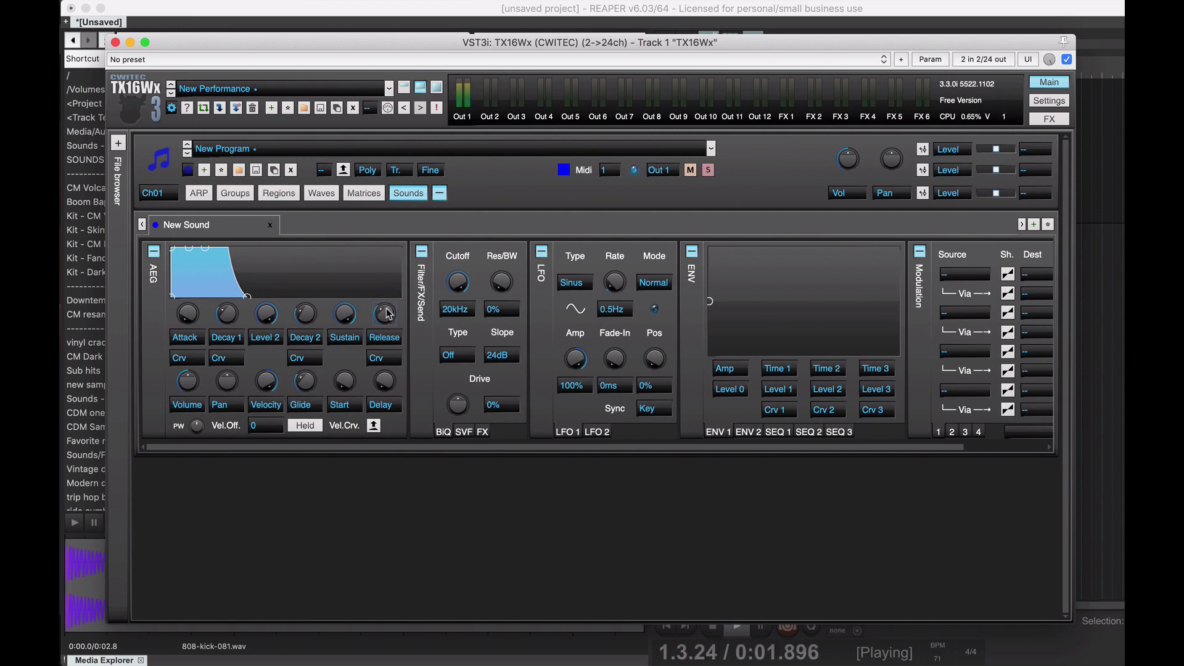
pyautogui.press('space')
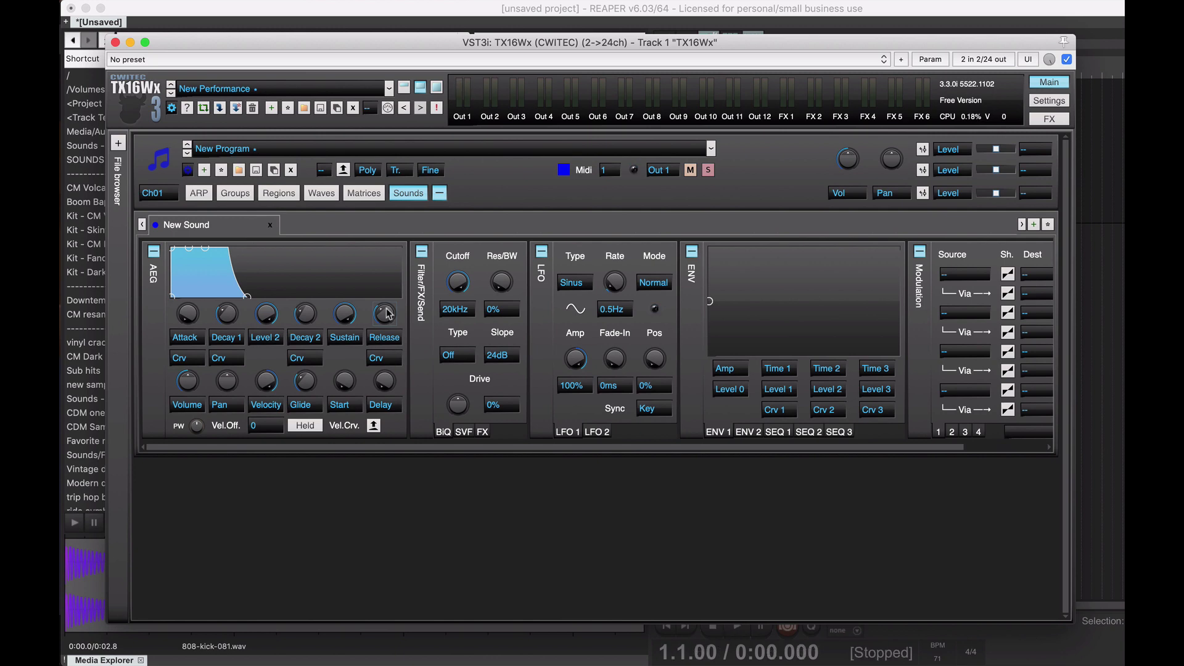
# Step: Set the amp envelope Attack to 0.0 ms and play the kick to check it
pyautogui.moveTo(390, 352)
pyautogui.moveTo(192, 304); pyautogui.dragTo(190, 299)
pyautogui.press('space')
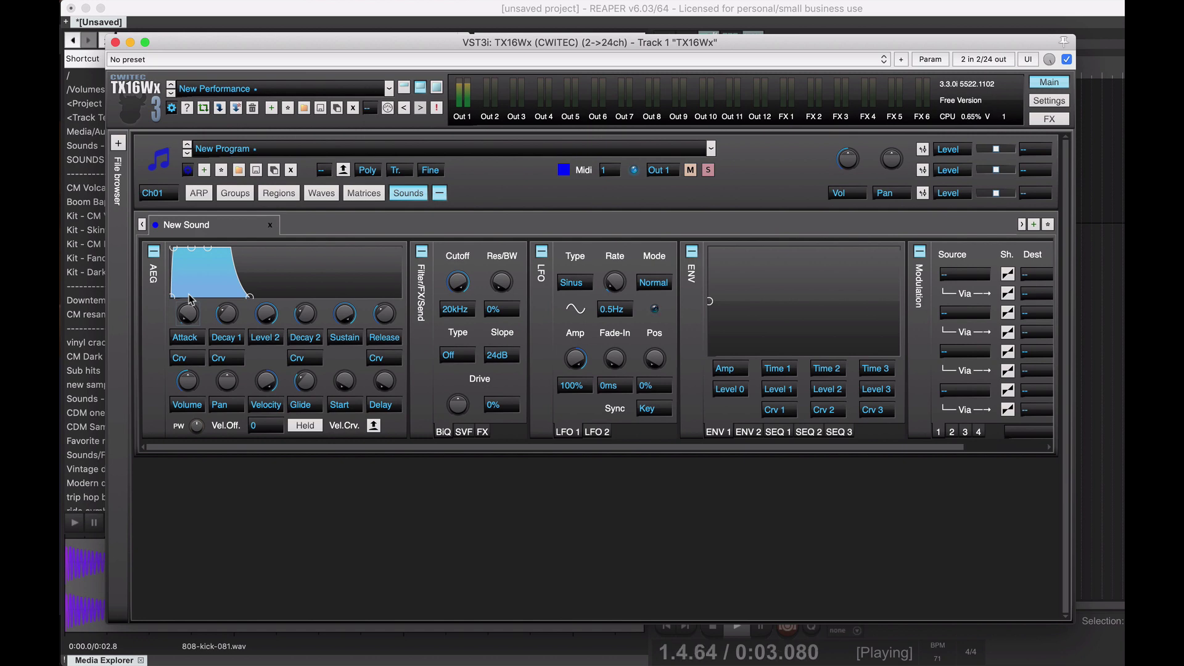
pyautogui.press('space')
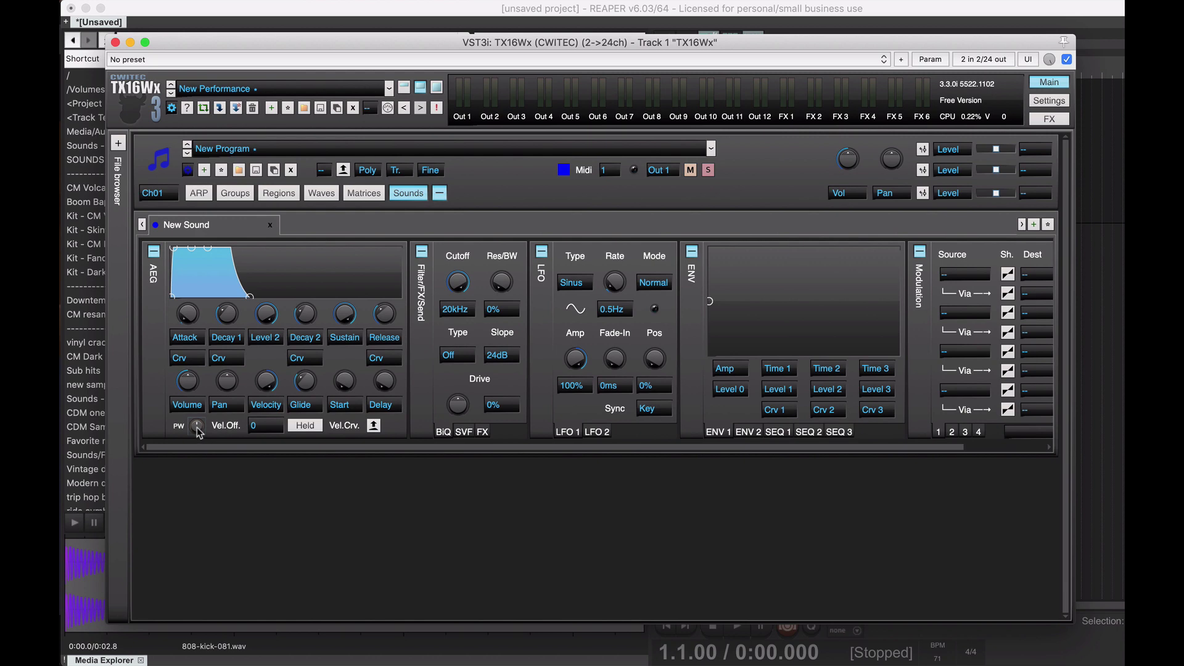
pyautogui.press('space')
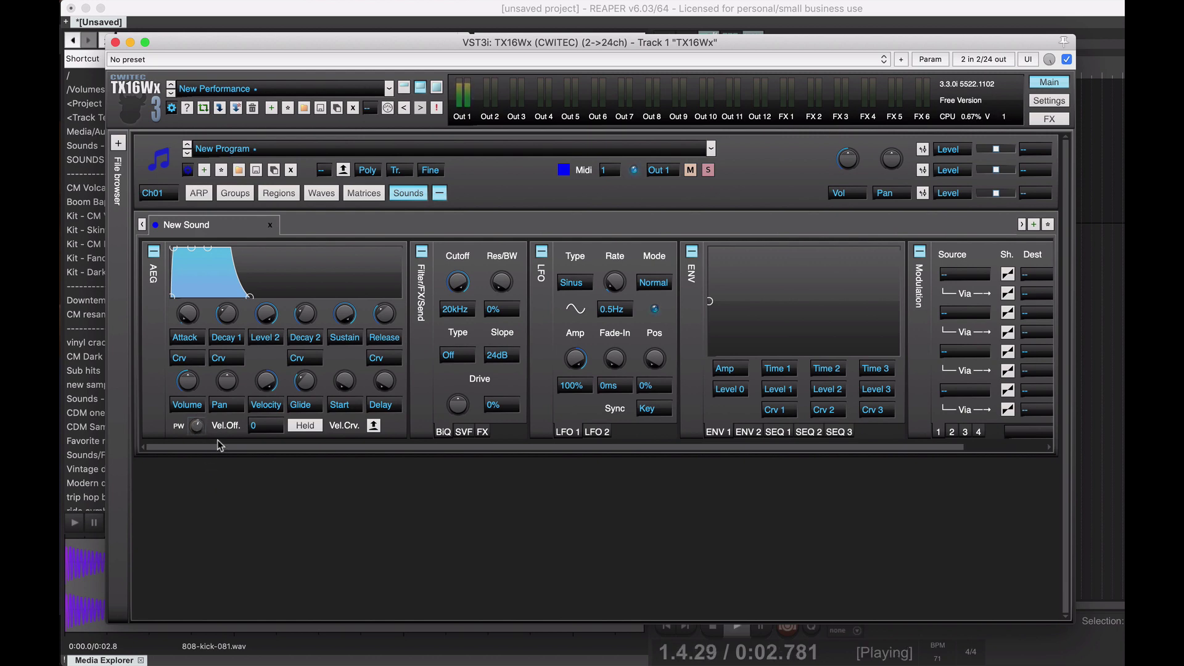
pyautogui.press('space')
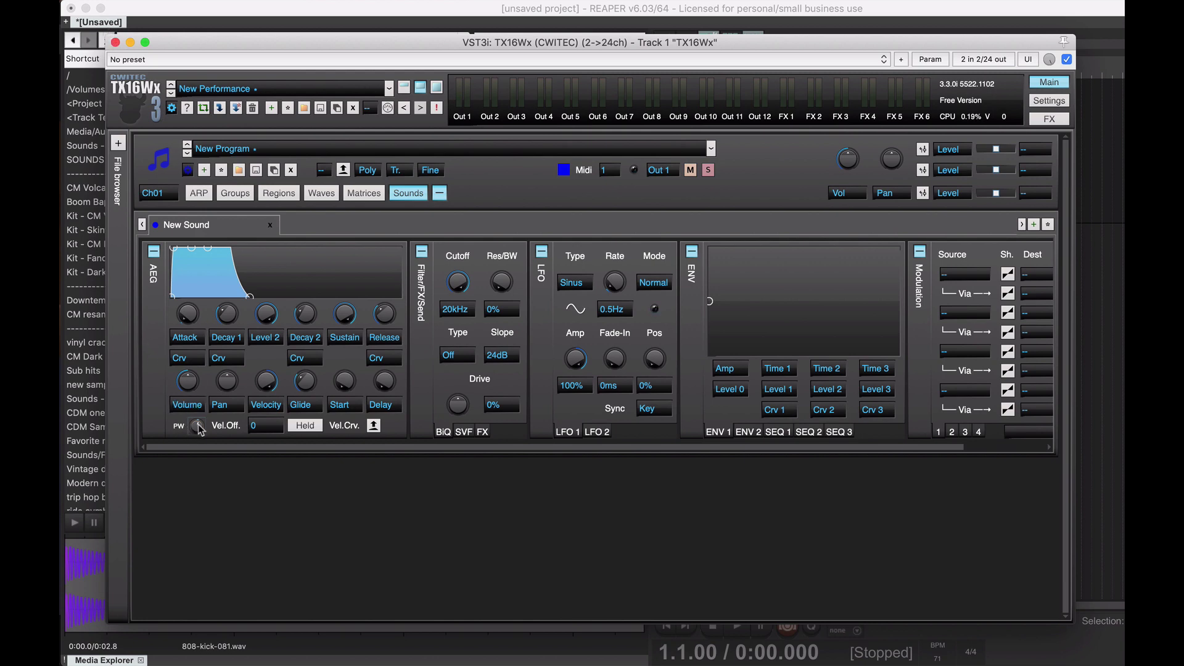
# Step: Close the TX16Wx window and the Media Explorer, and reset the master meter peaks
pyautogui.click(115, 42)
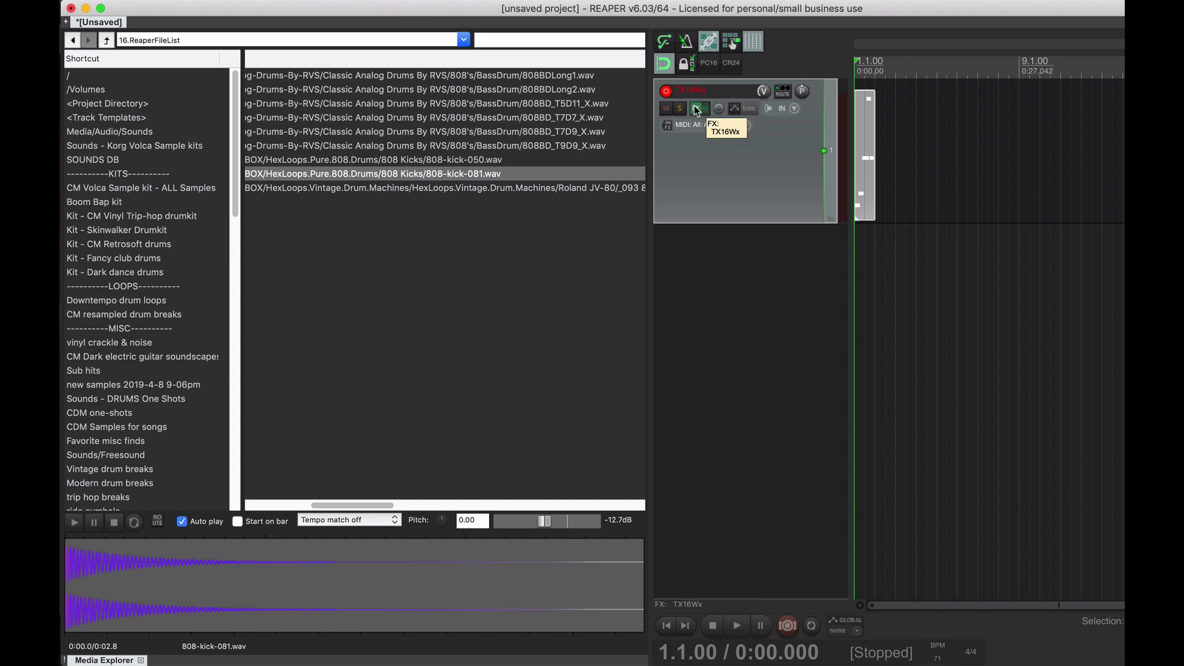
pyautogui.press('super+m')
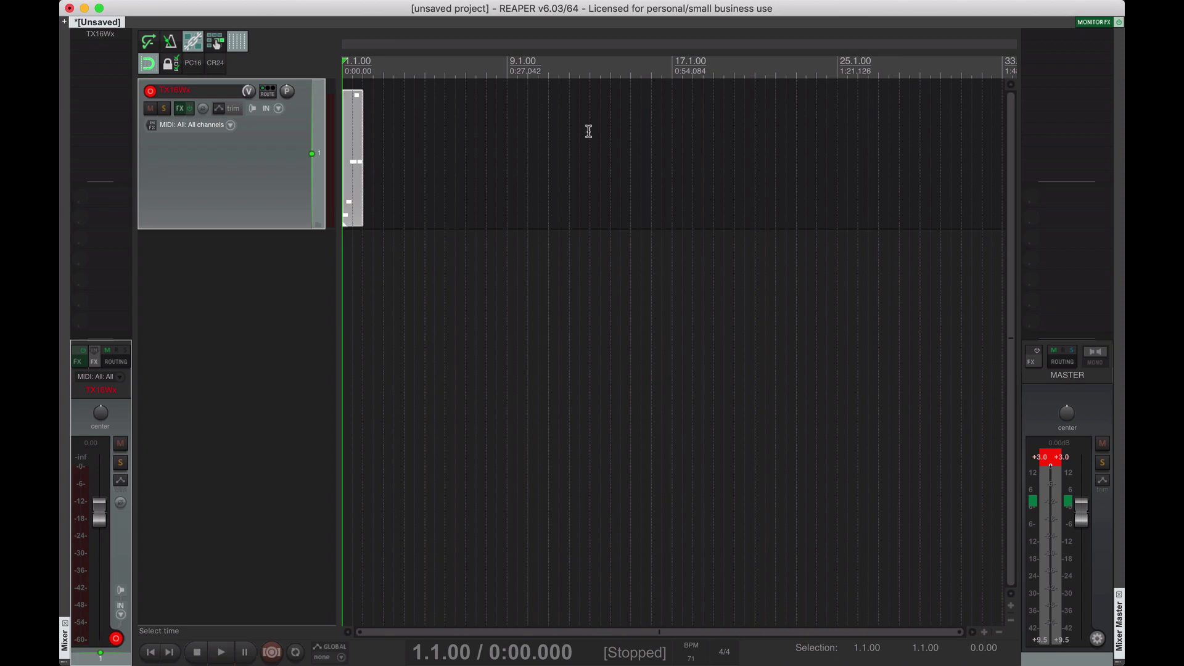
pyautogui.click(1059, 466)
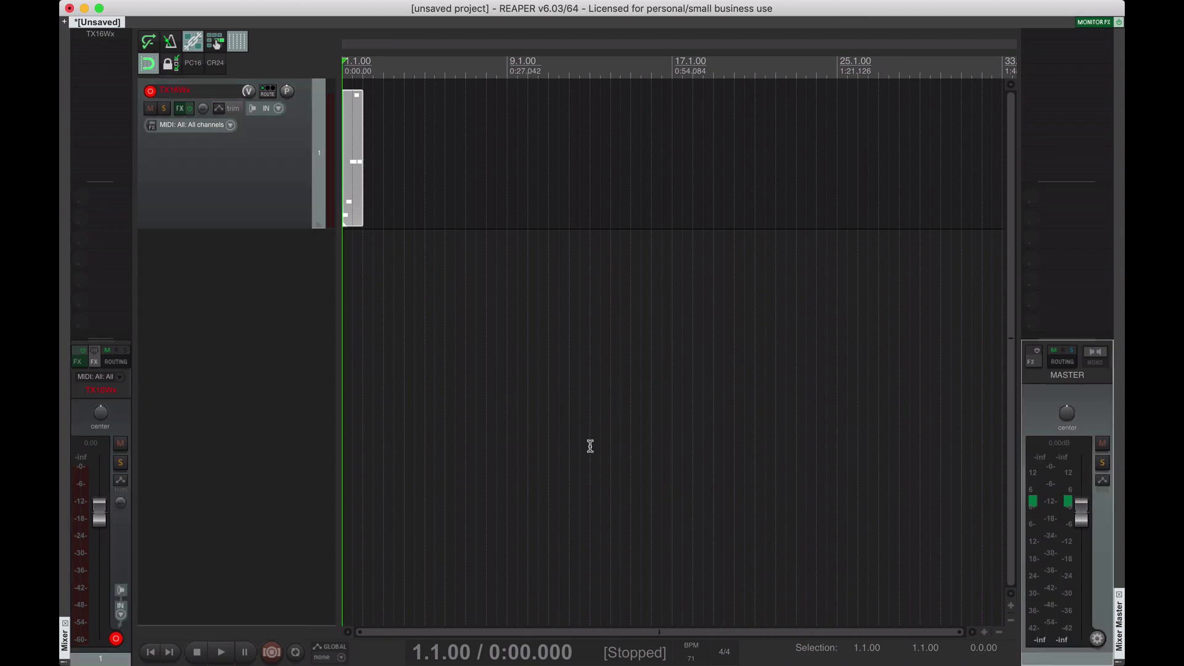